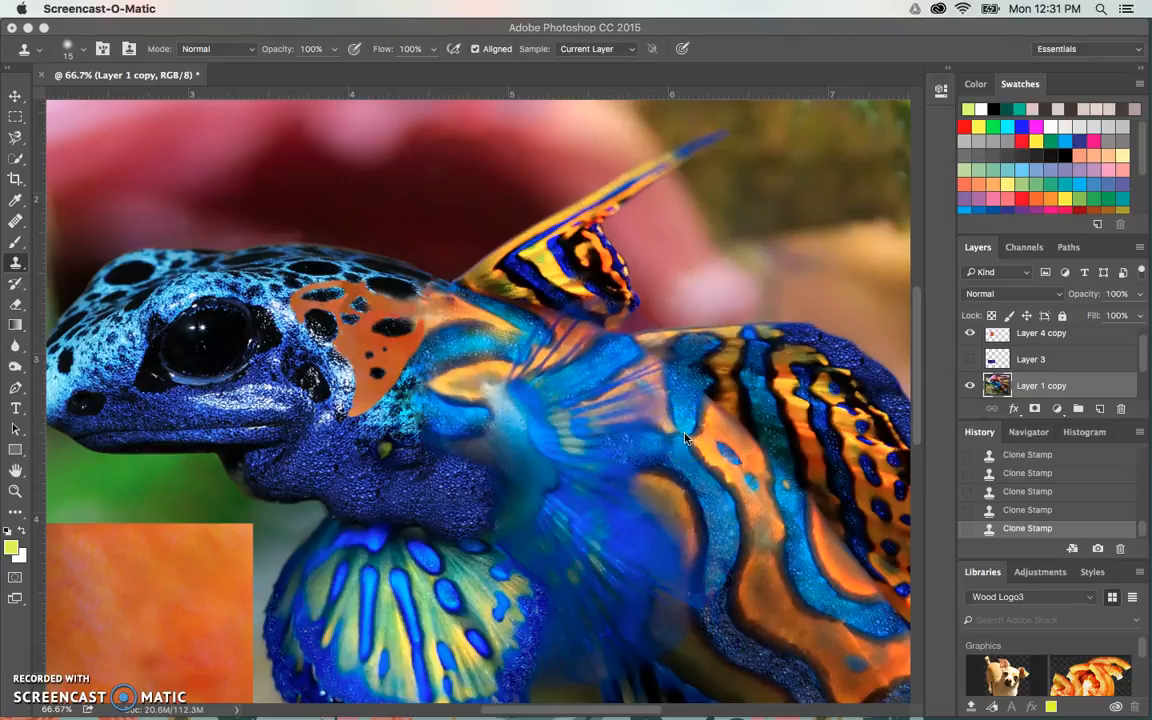
Switch the visibility of Layer 4 copy off and back on to check the orange texture sample beside the frog-fish composite.
left_click(664, 432)
key("super+minus")
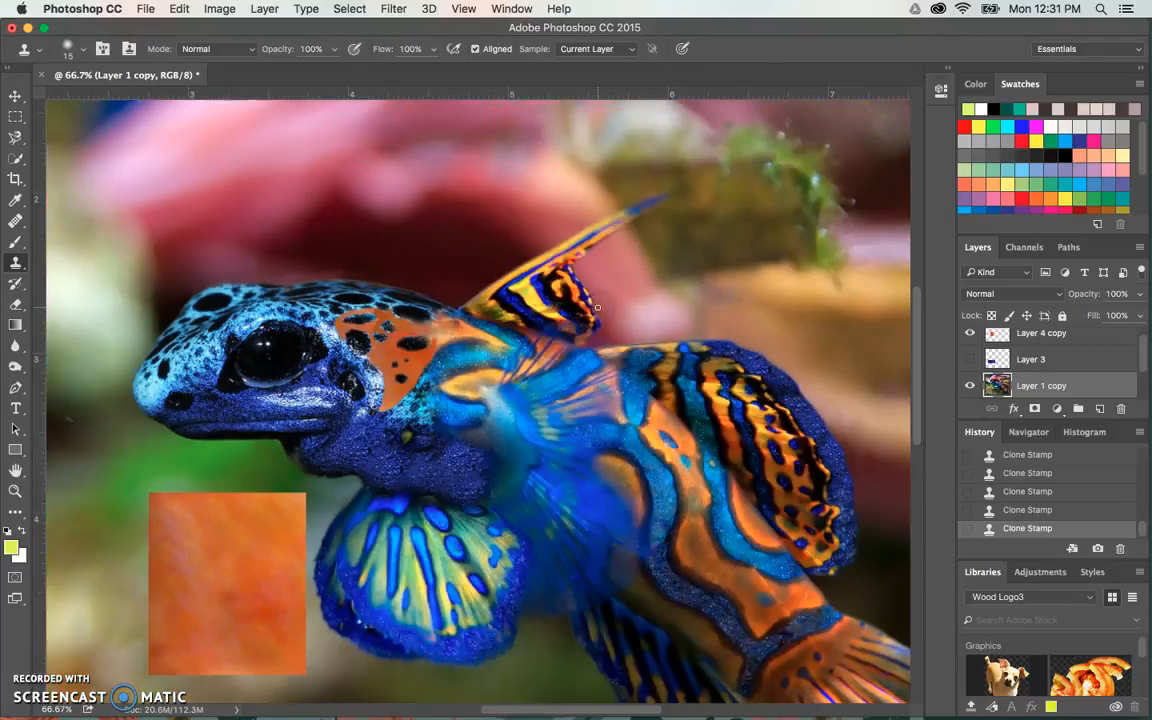
key("super+minus")
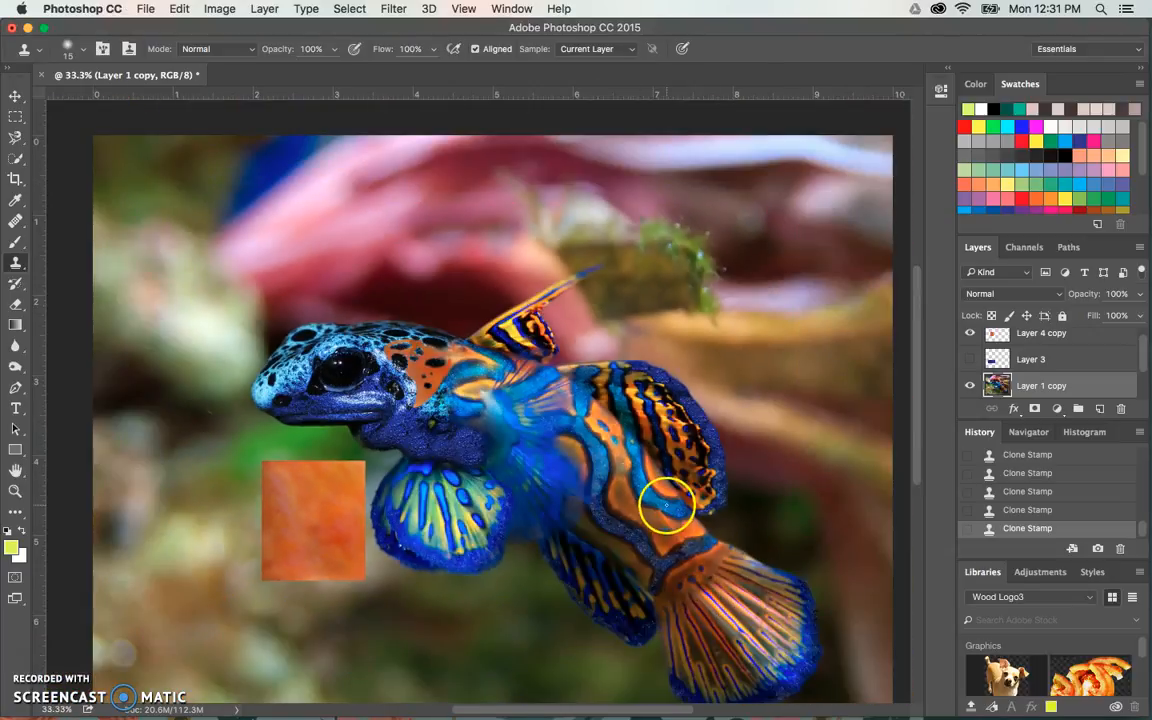
key("super+plus")
scroll(451, 422, "left", 3)
scroll(451, 422, "up", 1)
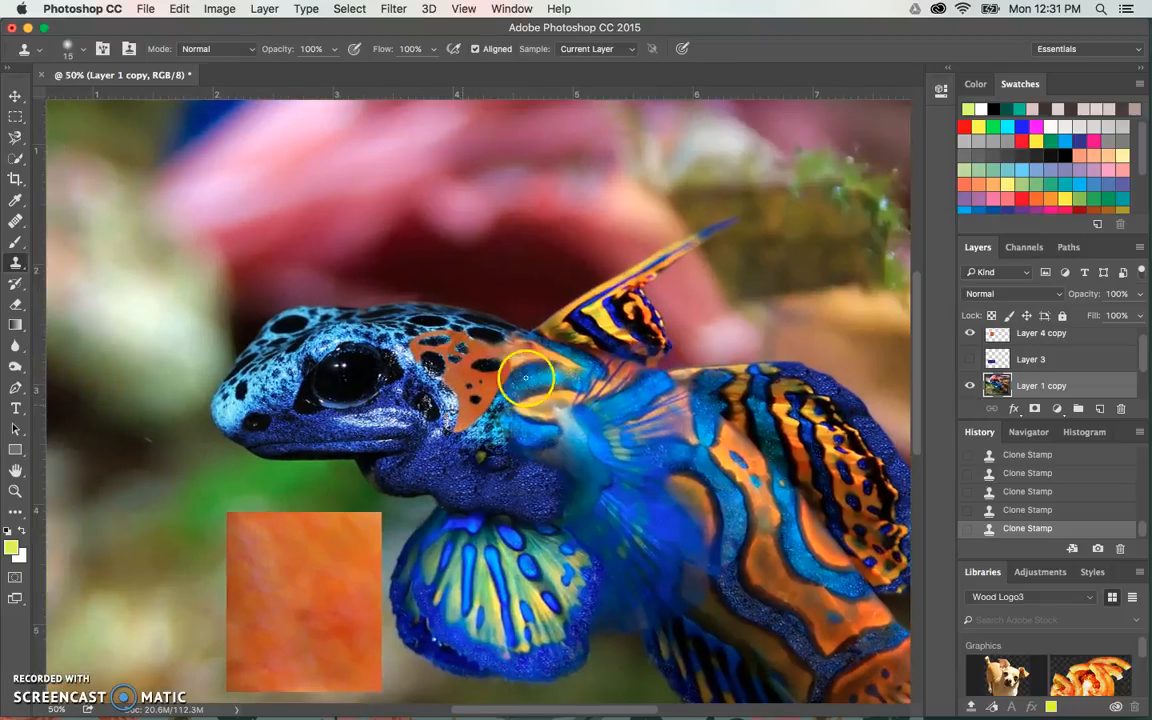
left_click(969, 335)
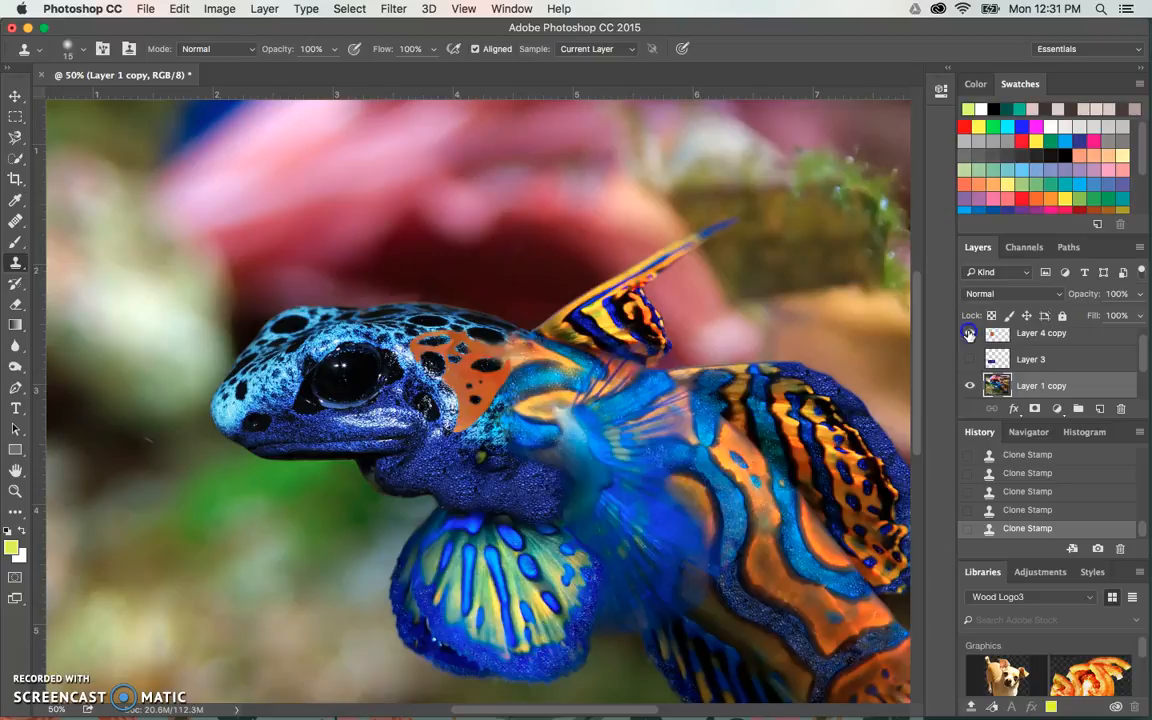
left_click(969, 335)
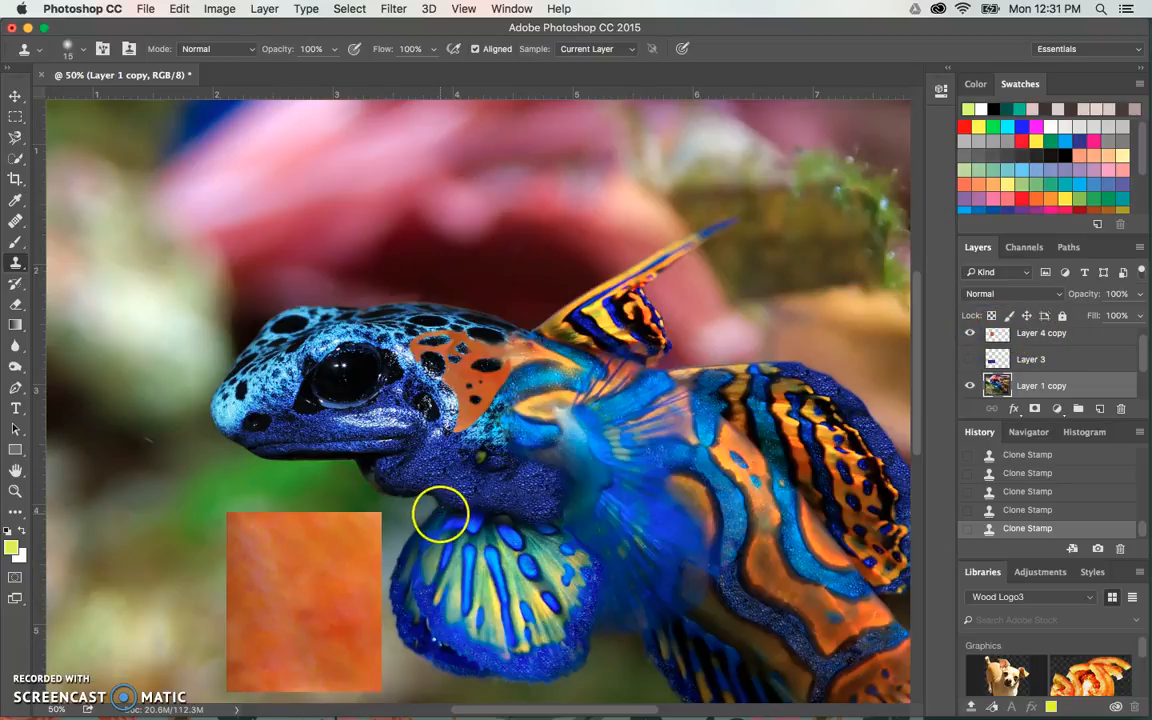
Clone orange skin texture around the small black spots on the back of the frog's head with the Clone Stamp.
key("super+plus")
key("super+plus")
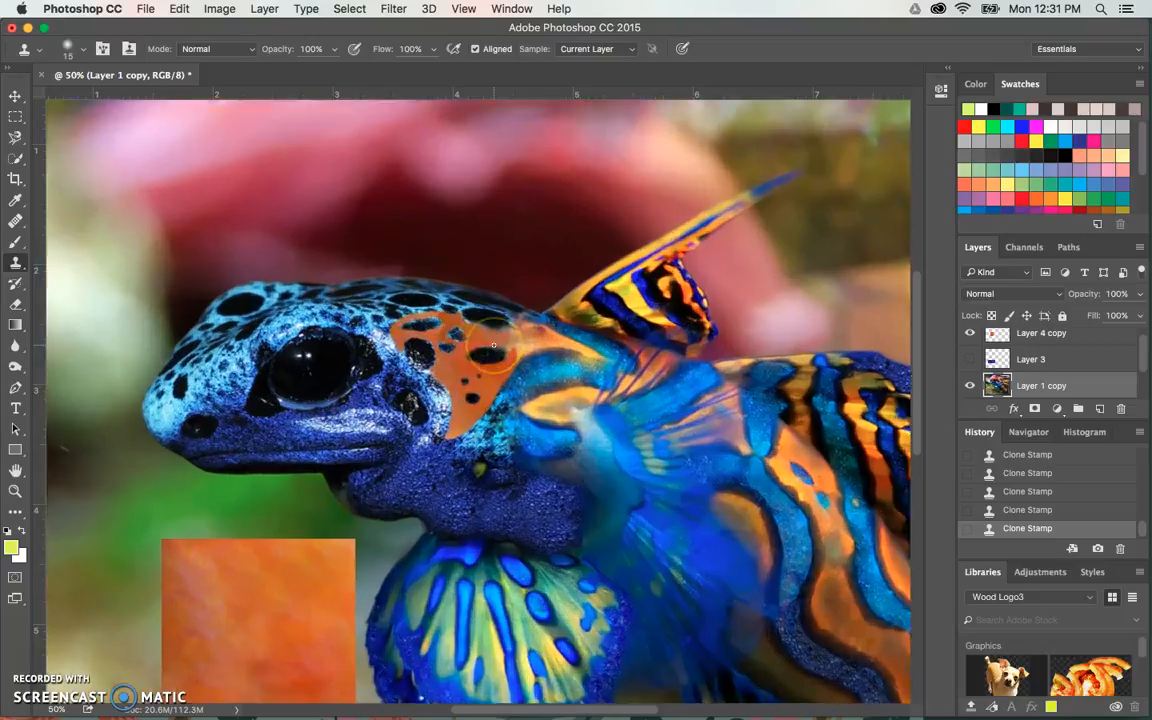
key("super+plus")
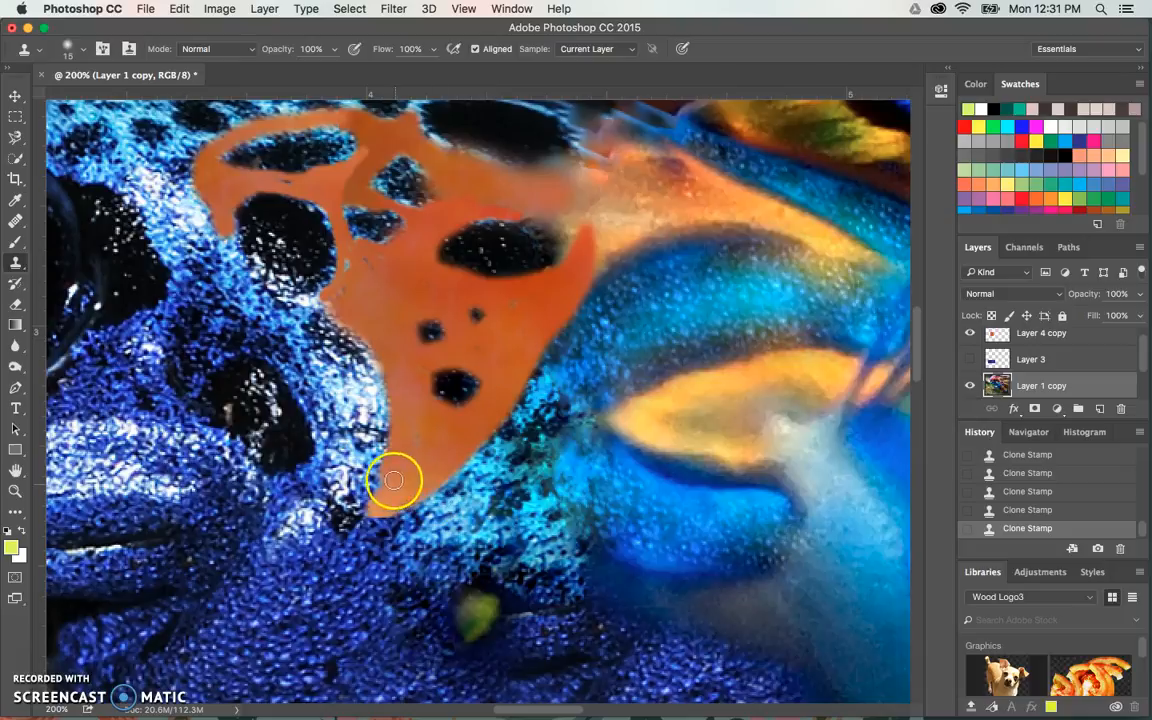
mouse_move(388, 305)
left_mouse_down()
mouse_move(355, 288)
mouse_move(337, 300)
left_mouse_up()
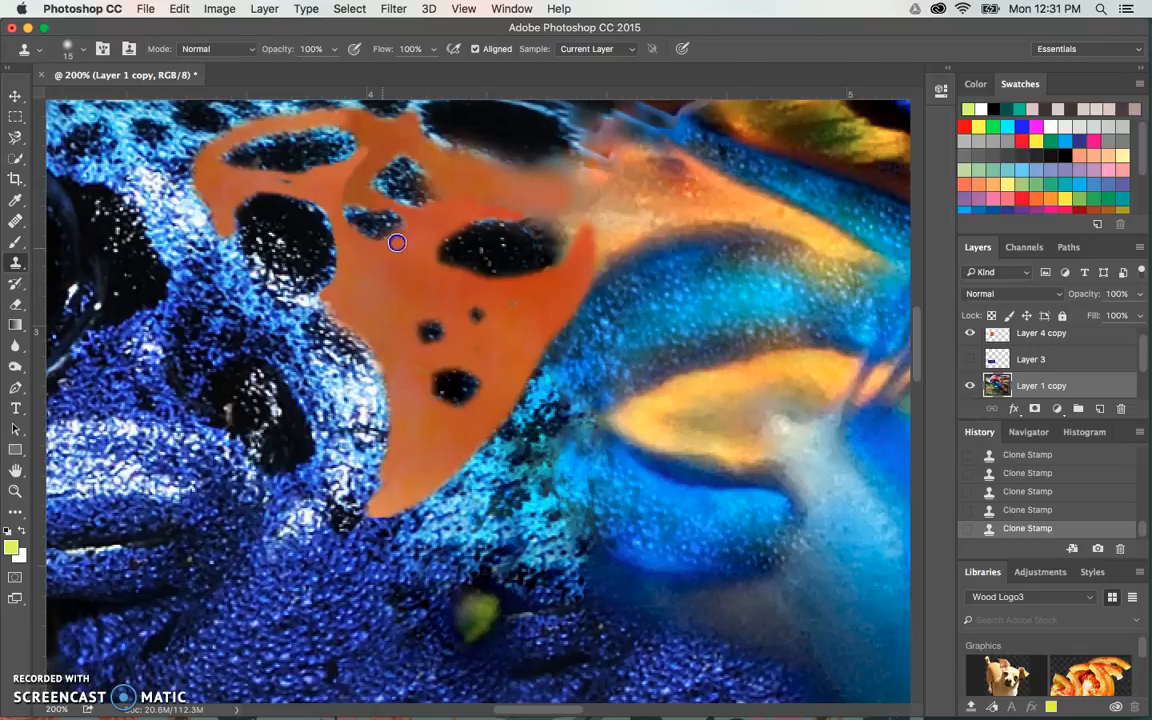
mouse_move(410, 224)
left_mouse_down()
mouse_move(348, 185)
mouse_move(282, 181)
left_mouse_up()
scroll(308, 181, "up", 5)
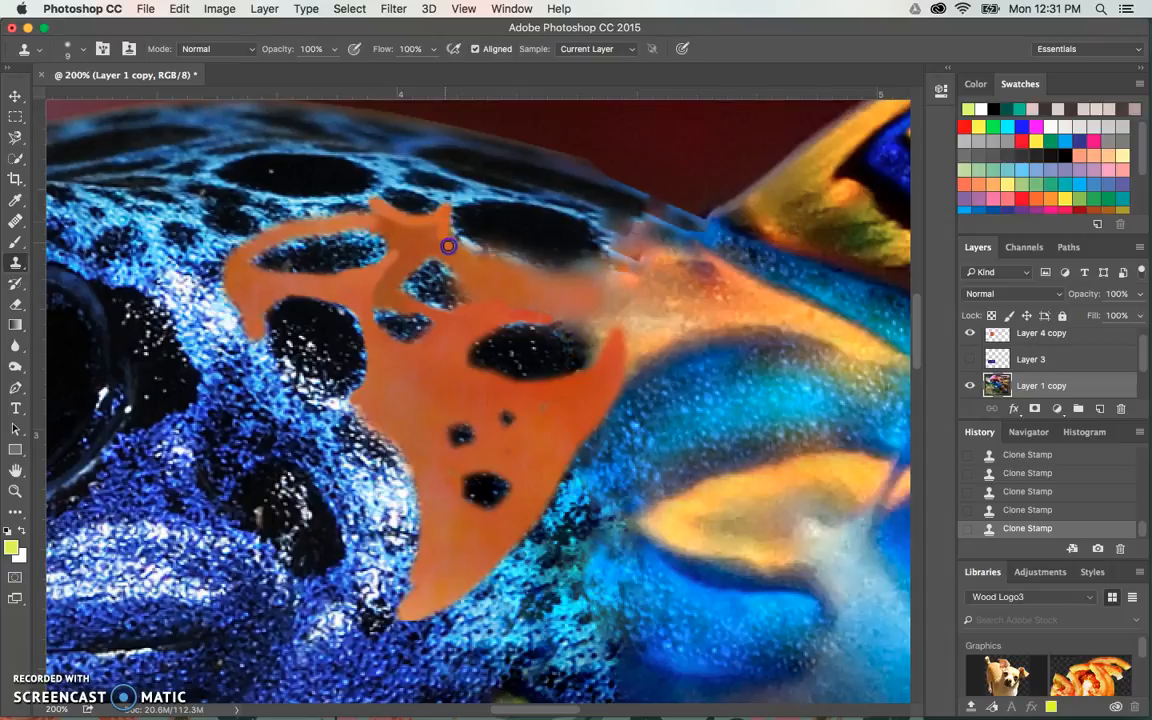
Extend the orange marking between the upper black spots and towards the shoulder with the Clone Stamp at brush size 9.
left_click_drag(455, 250, 390, 221)
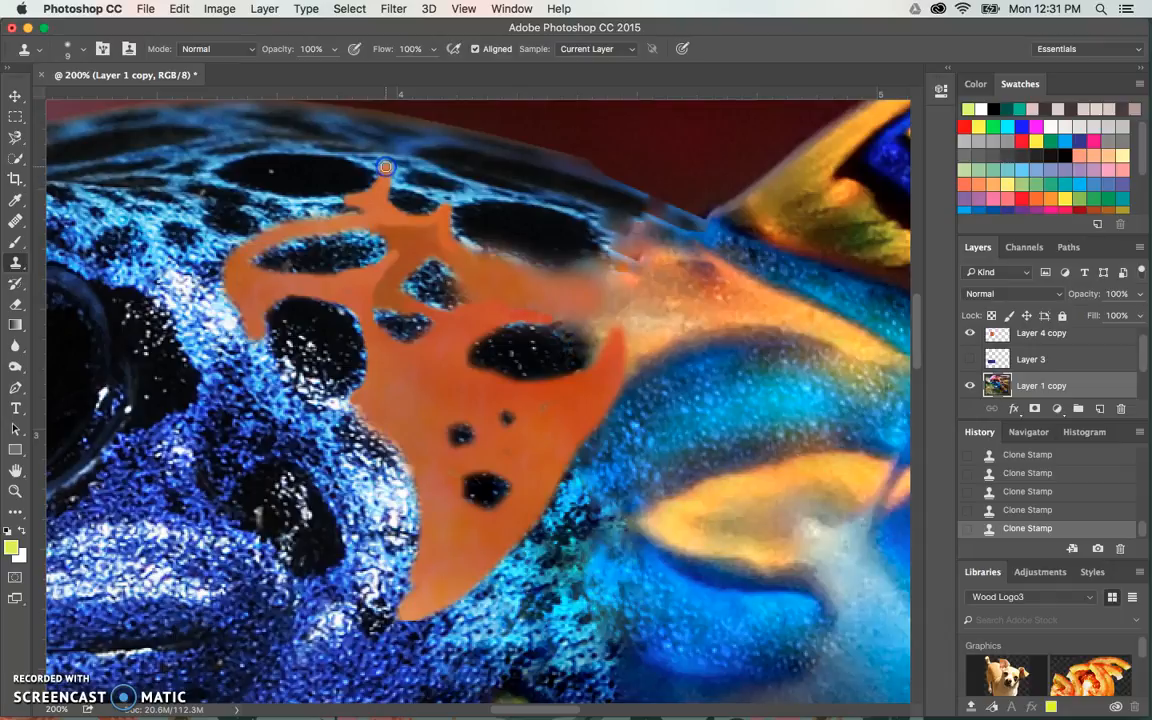
scroll(600, 282, "left", 2)
scroll(600, 282, "up", 1)
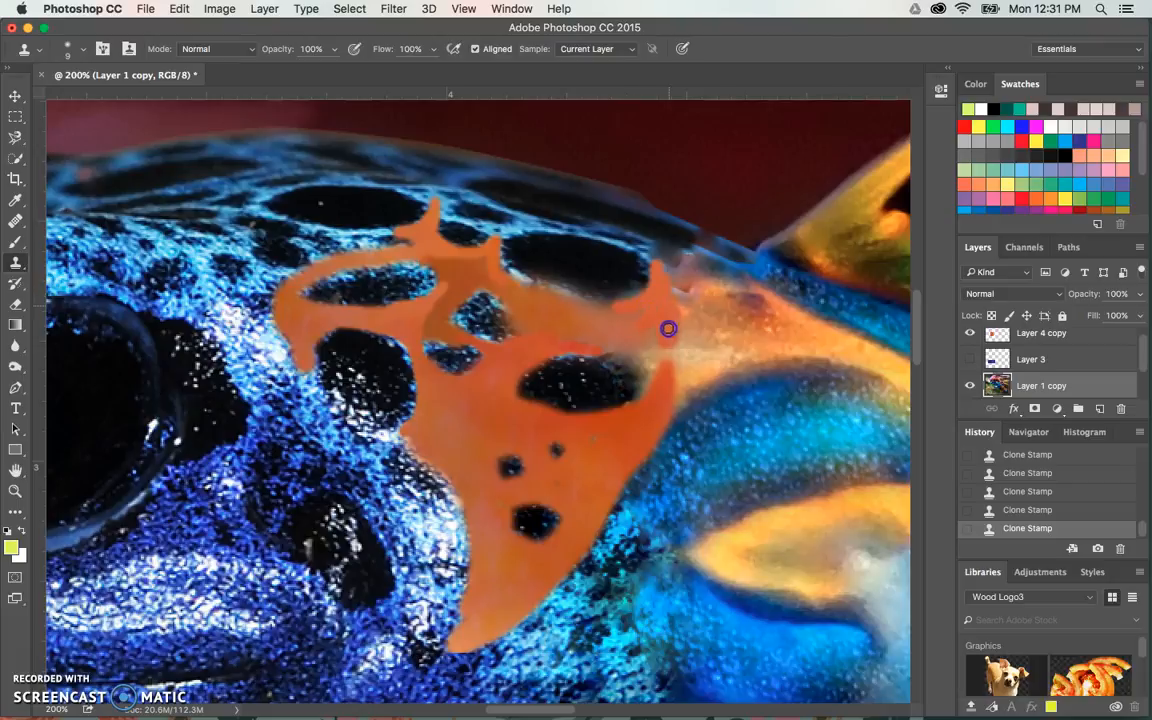
scroll(691, 337, "right", 5)
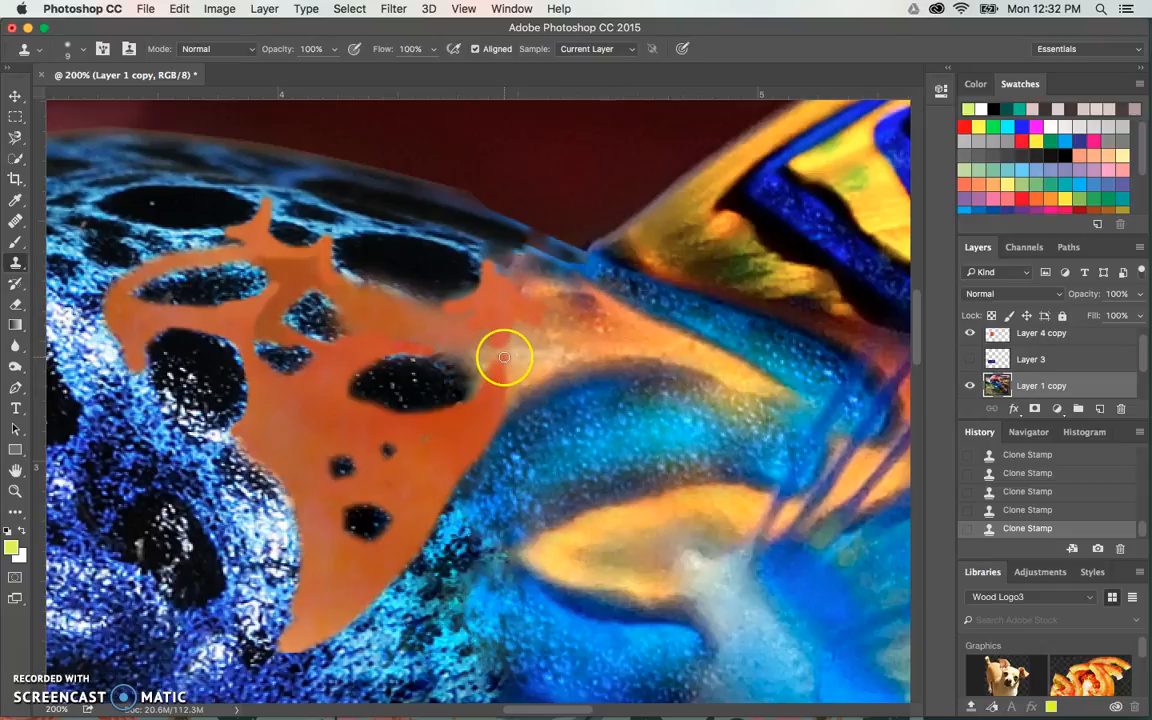
scroll(292, 325, "left", 4)
scroll(292, 325, "up", 1)
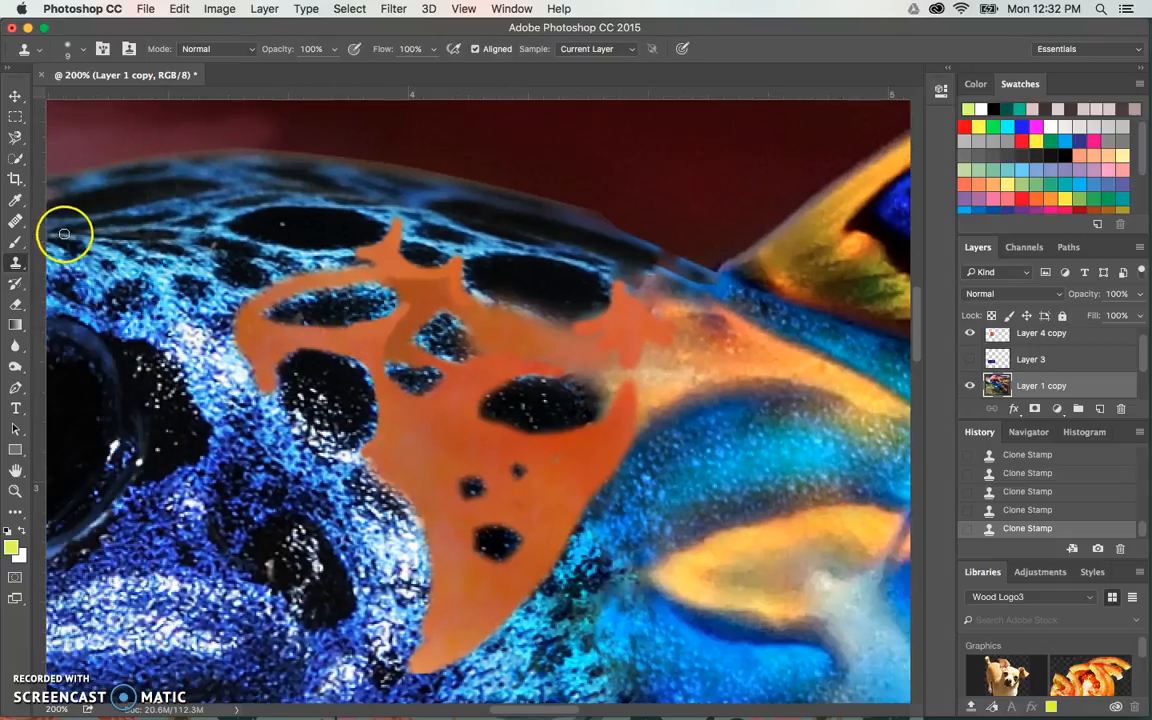
Blend the orange area between the upper black spots using the Healing Brush at size 20.
left_click(16, 221)
key("bracketleft")
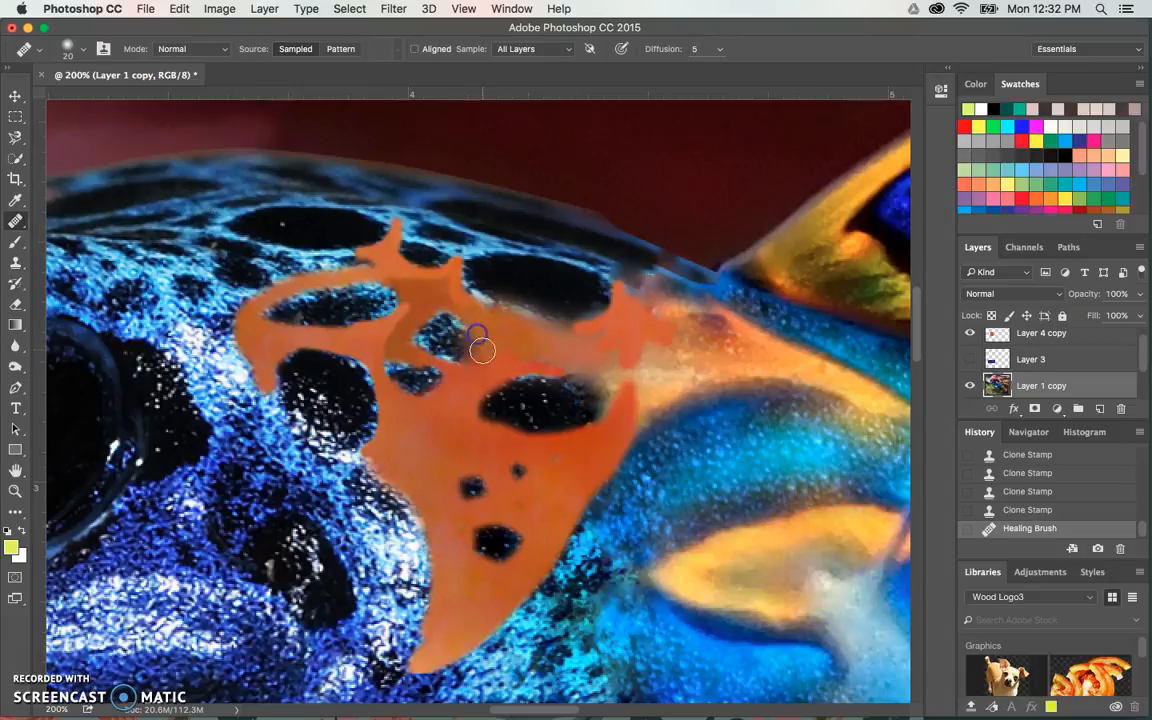
mouse_move(479, 376)
left_mouse_down()
mouse_move(515, 385)
mouse_move(545, 363)
left_mouse_up()
key("super+minus")
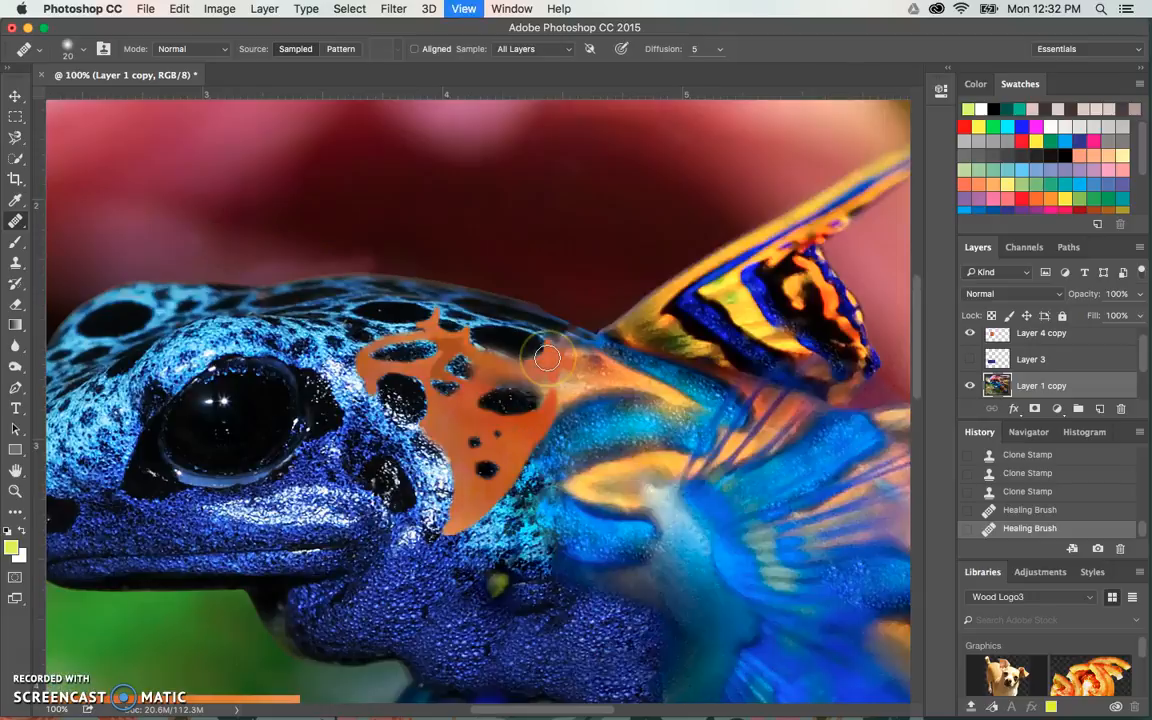
Examine the orange and blue stripe pattern along the body and compare it with the orange marking on the head.
key("super+minus")
key("super+plus")
key("super+plus")
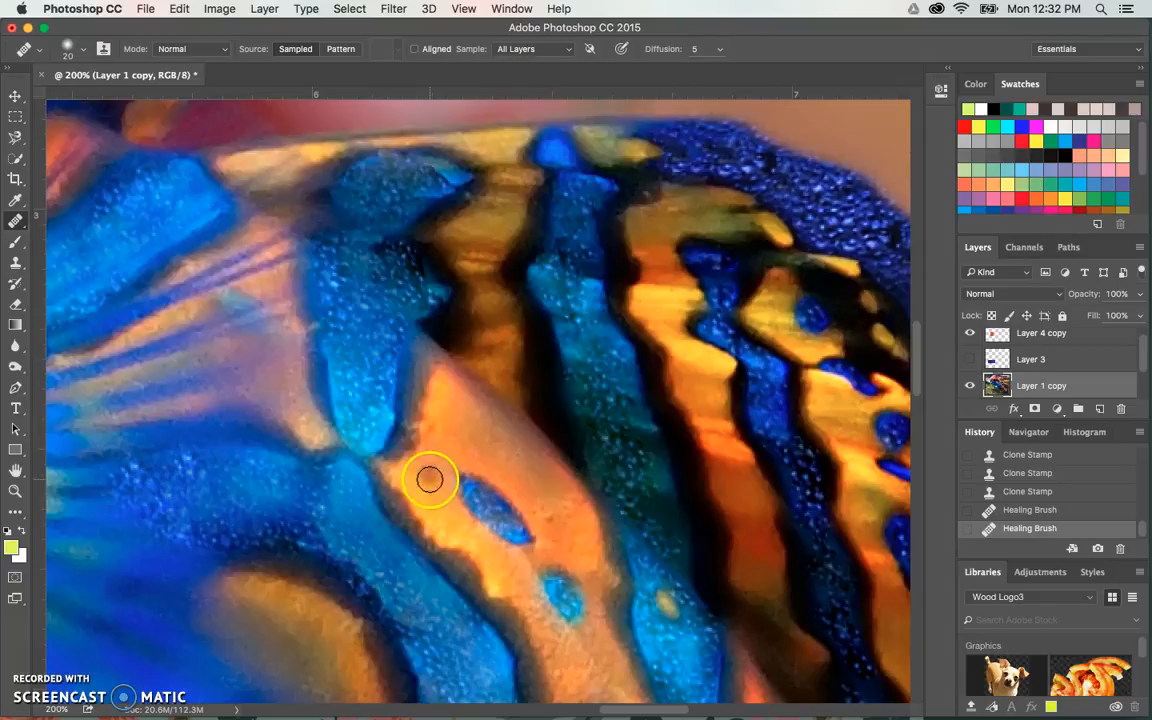
scroll(410, 440, "down", 2)
scroll(410, 440, "right", 2)
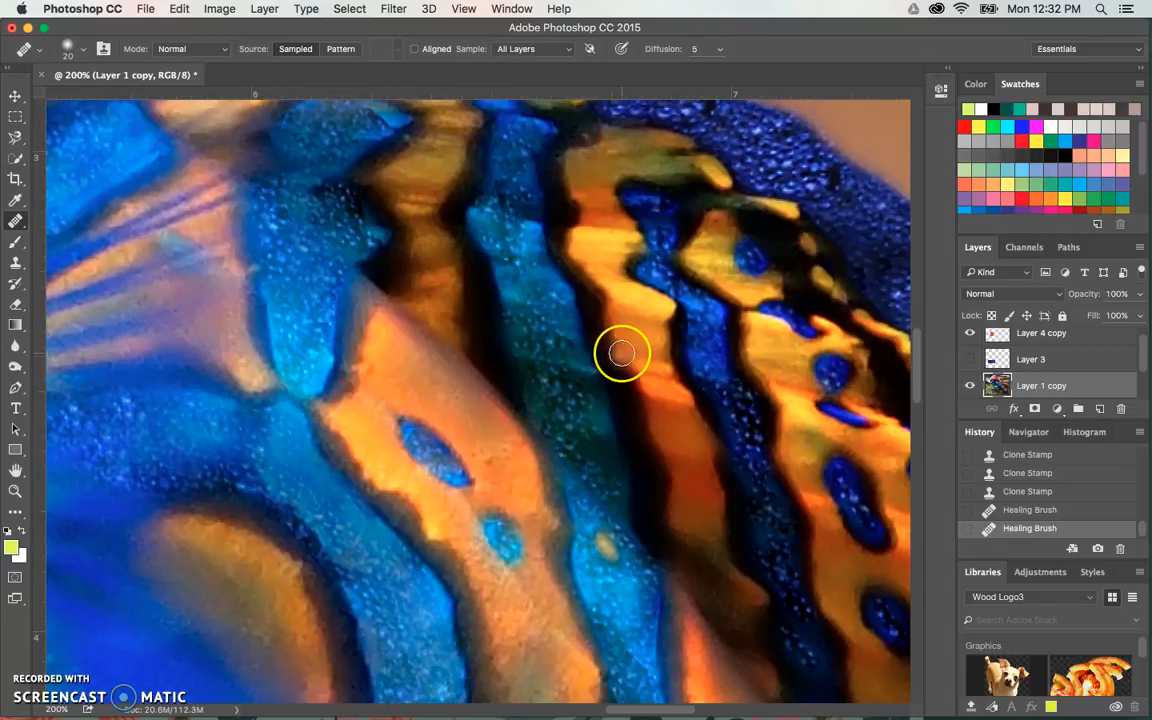
scroll(452, 555, "down", 10)
scroll(452, 555, "right", 1)
scroll(452, 555, "down", 1)
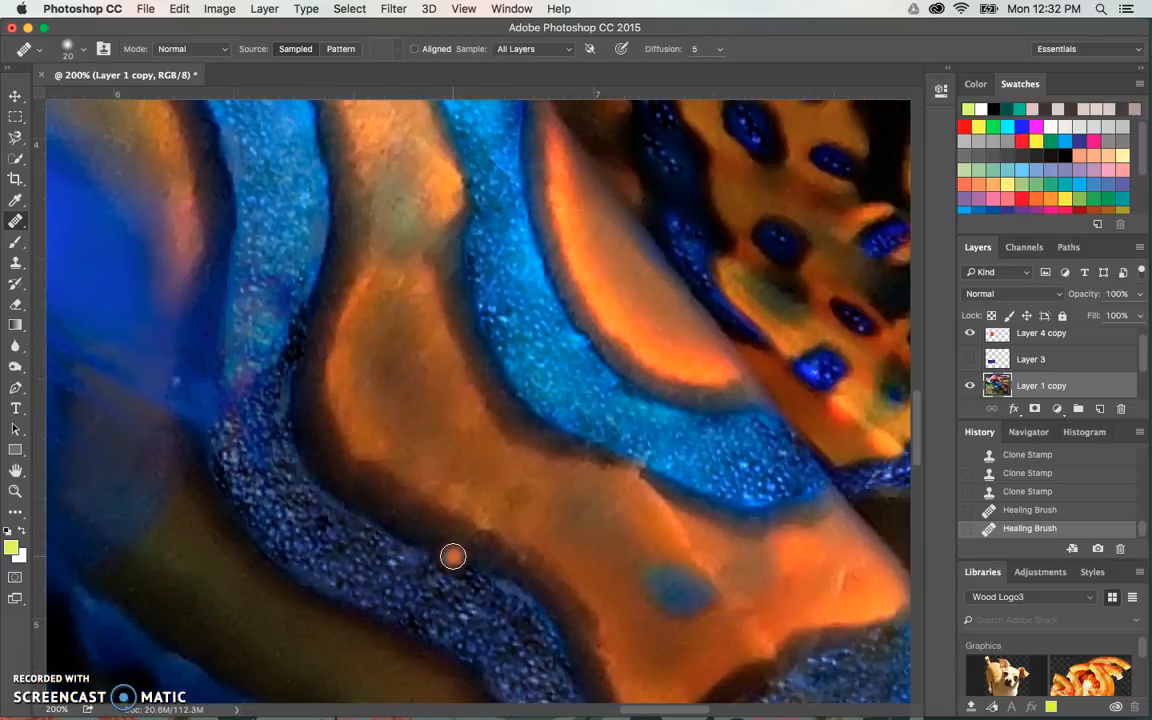
scroll(355, 468, "up", 10)
scroll(355, 468, "left", 15)
scroll(355, 468, "up", 8)
scroll(355, 468, "left", 10)
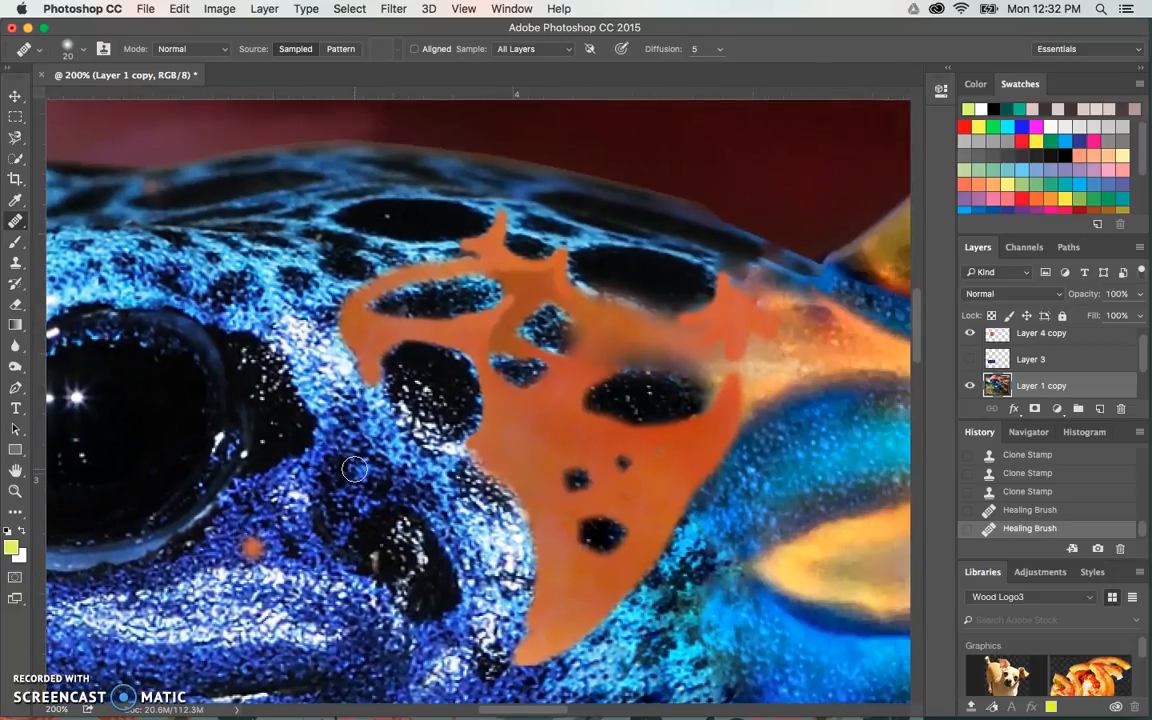
Heal the orange skin between the left-hand black spots, sampling from the plain orange area below them.
left_click(514, 364)
left_click_drag(514, 364, 522, 302)
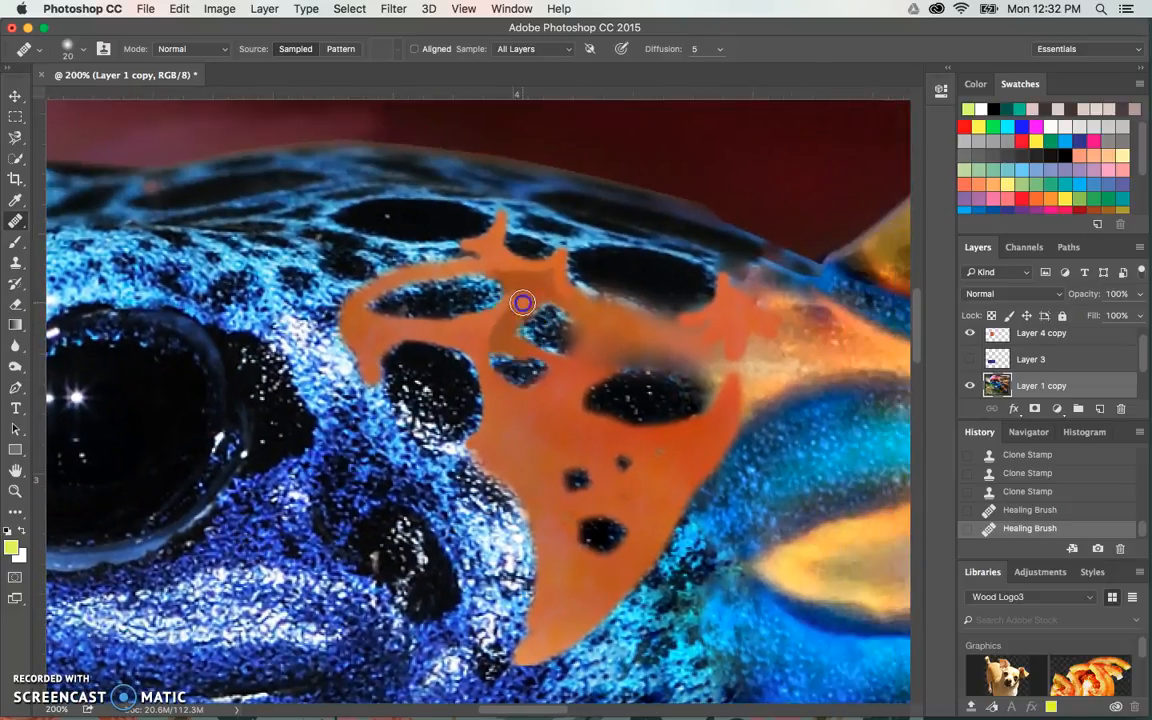
left_click(530, 464, "alt")
left_click_drag(505, 384, 489, 399)
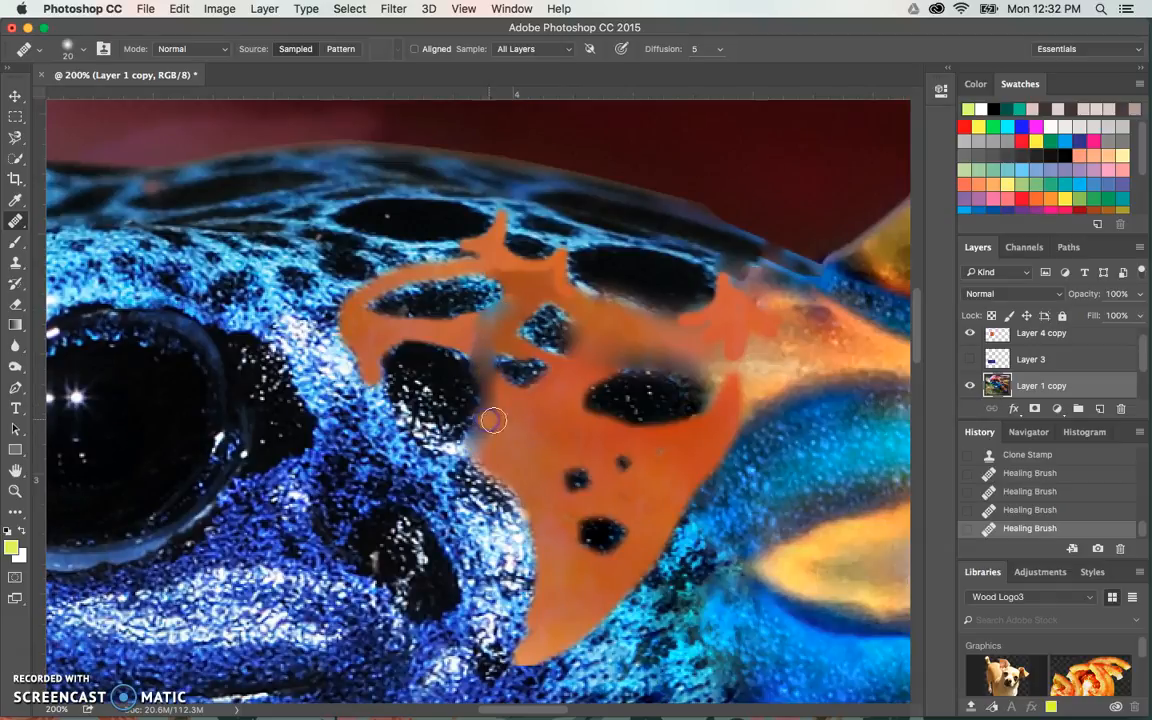
Try healing the orange skin beside the left black spots with texture sampled from the yellow body marking, and undo the stroke.
scroll(640, 486, "right", 5)
scroll(640, 486, "down", 2)
left_click(669, 508, "alt")
left_click_drag(362, 345, 340, 311)
key("super+z")
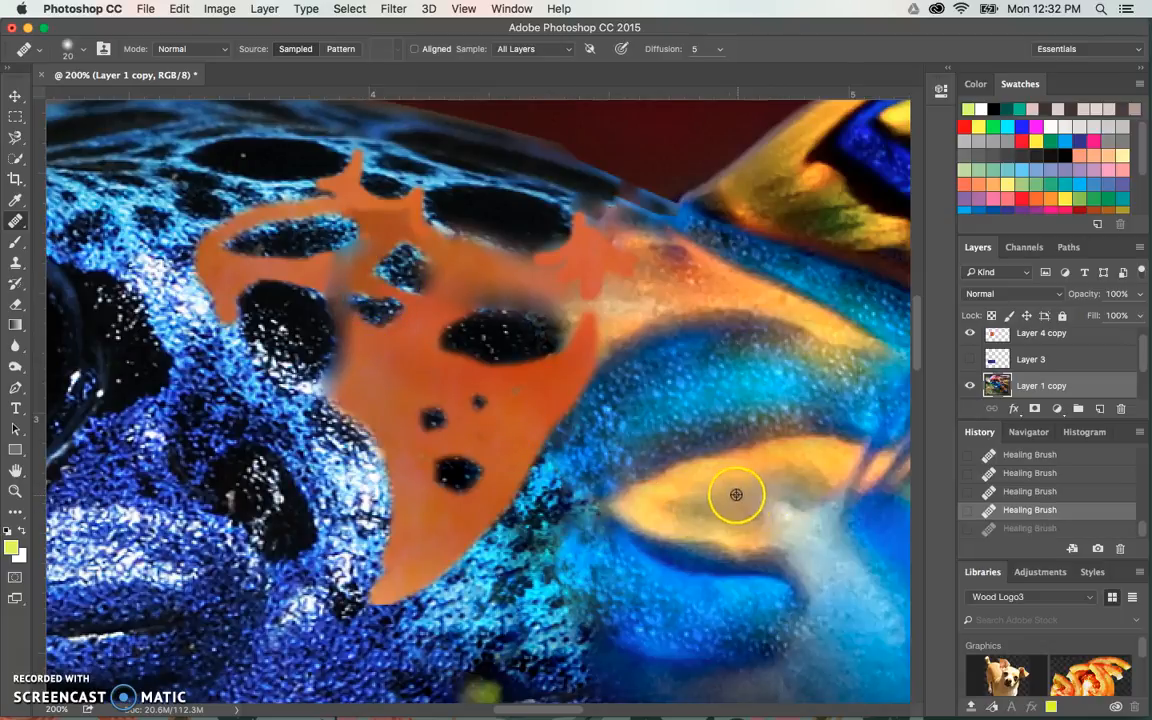
Resample the yellow body marking and try healing the left edge of the orange patch down to its lower tip.
left_click(744, 487, "alt")
left_click_drag(351, 396, 376, 400)
key("super+z")
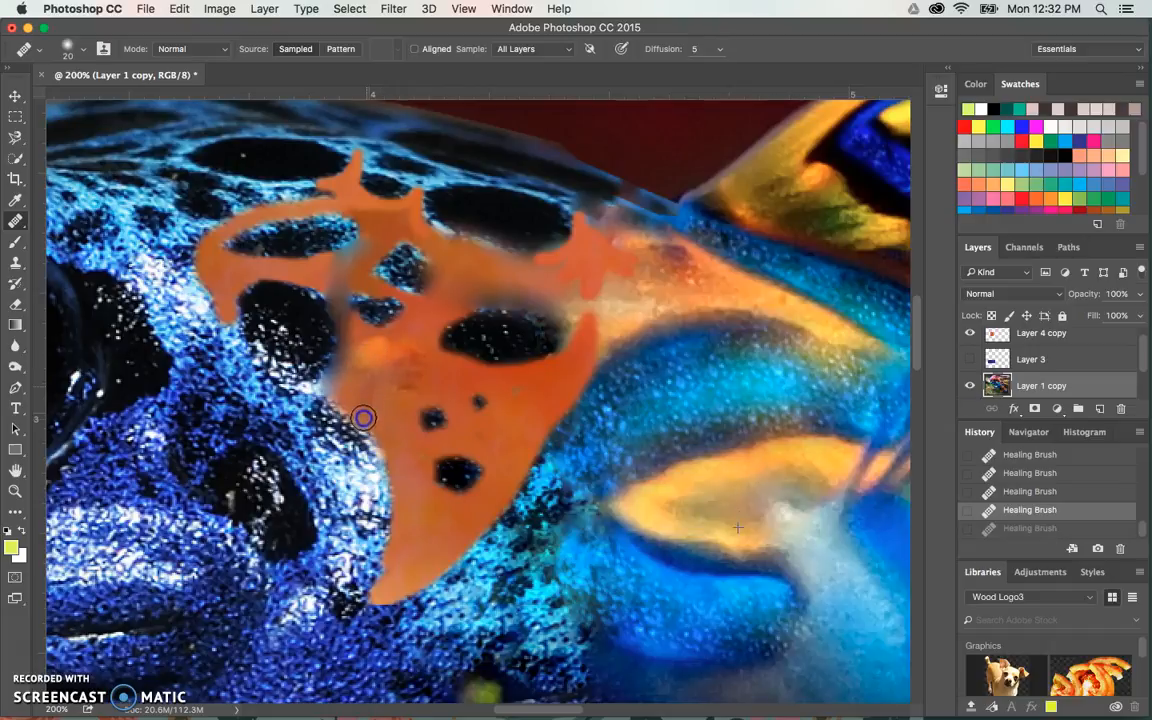
mouse_move(372, 390)
left_mouse_down()
mouse_move(401, 422)
mouse_move(369, 406)
mouse_move(415, 477)
mouse_move(403, 440)
mouse_move(391, 465)
mouse_move(400, 544)
mouse_move(383, 595)
mouse_move(411, 553)
left_mouse_up()
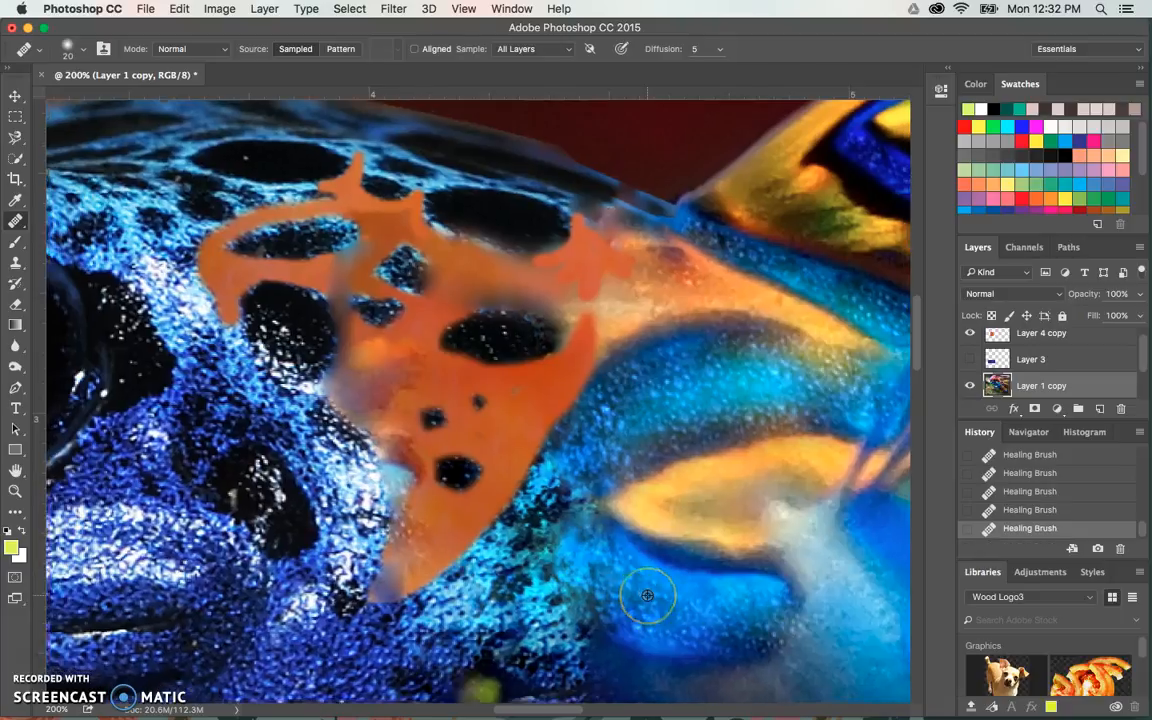
key("super+minus")
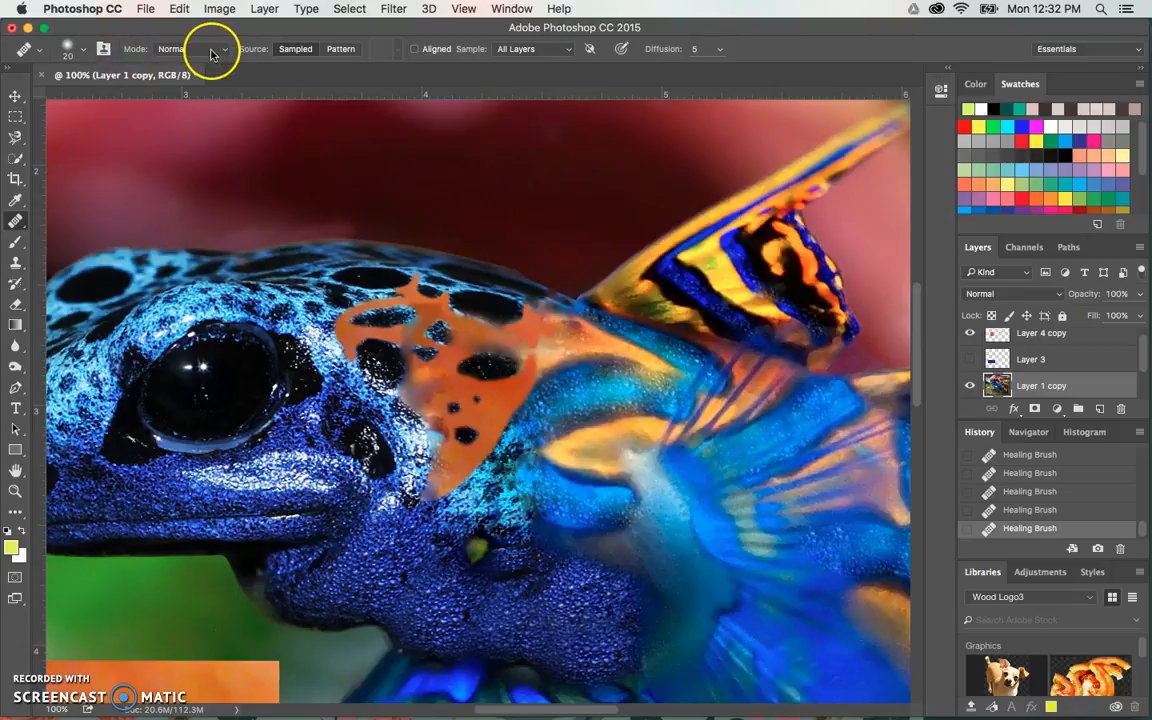
Set the Healing Brush to sample the Current Layer and undo the last healing stroke on the orange patch.
left_click(530, 48)
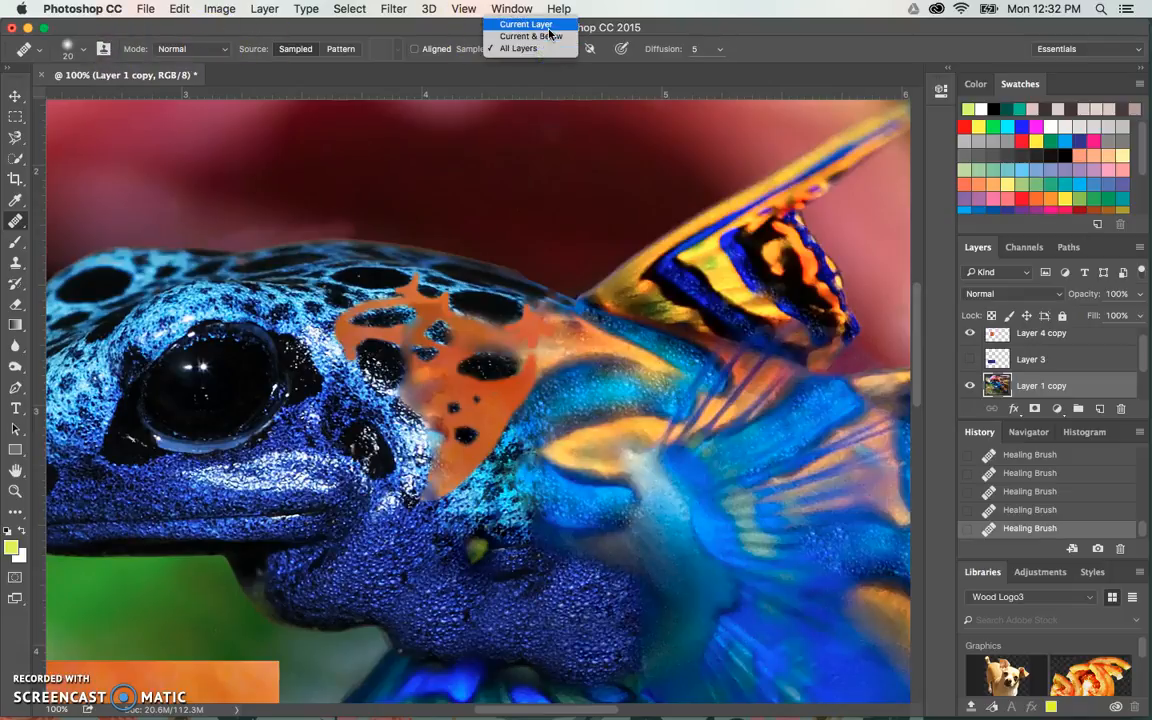
left_click(552, 26)
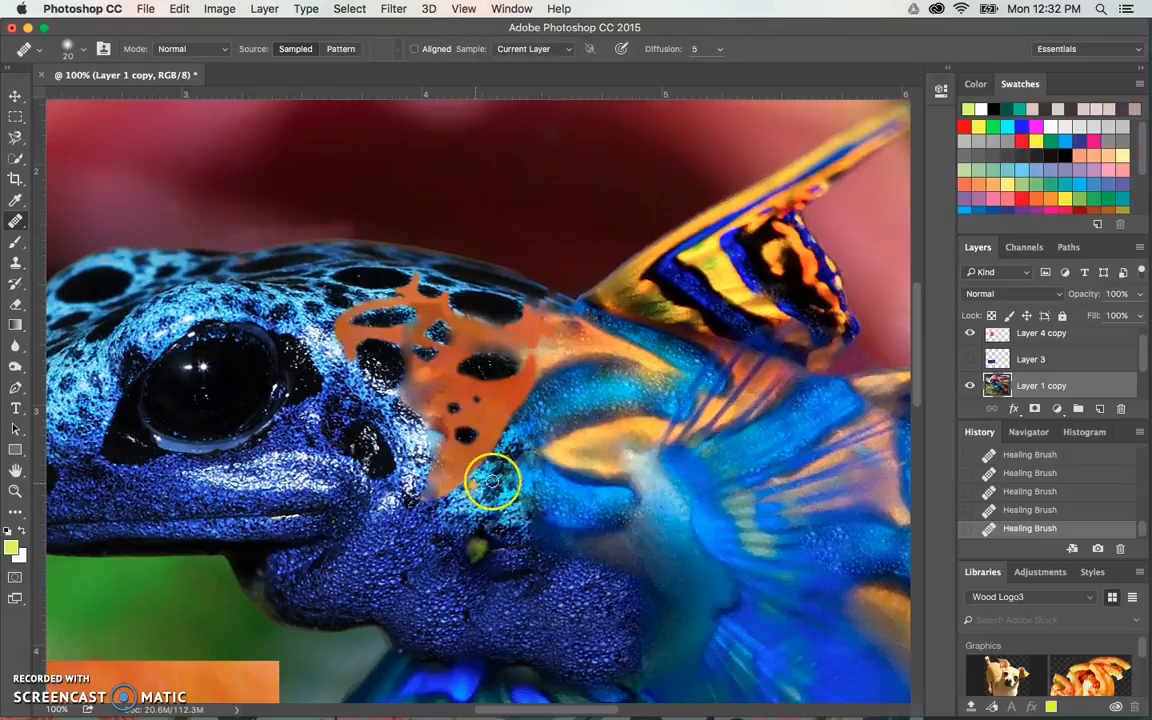
key("super+z")
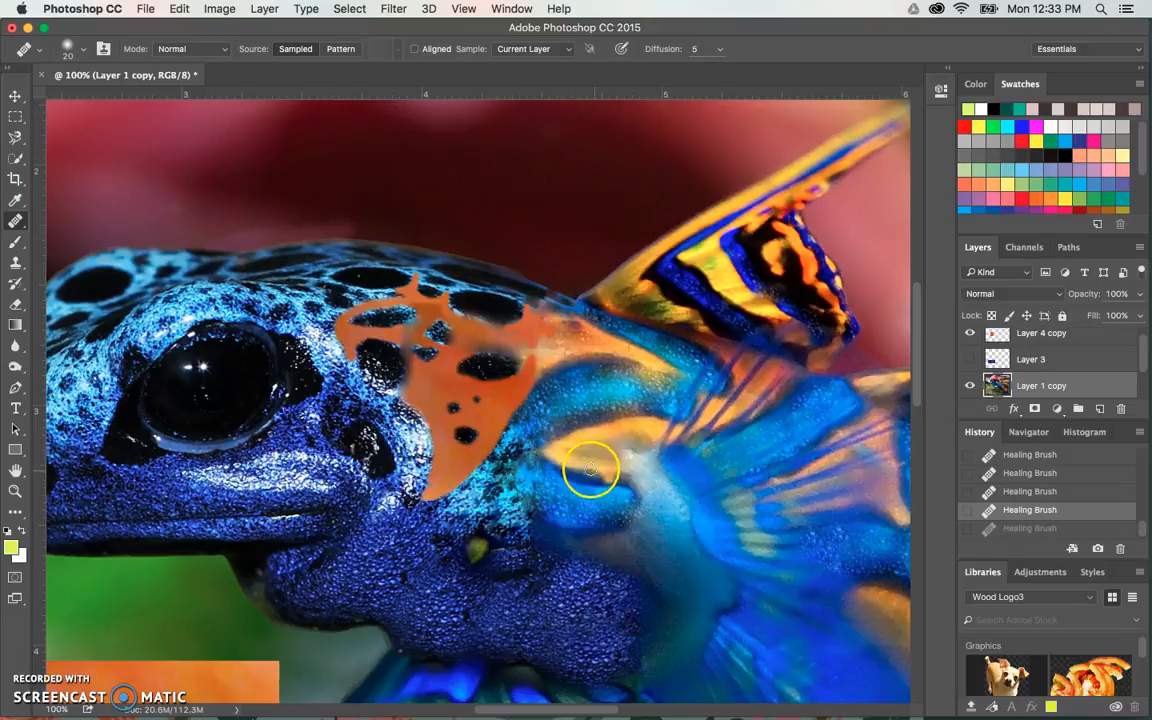
Try healing the lower tip of the orange patch with sampled body texture, and undo the stroke.
left_click(464, 462)
left_click_drag(443, 483, 468, 465)
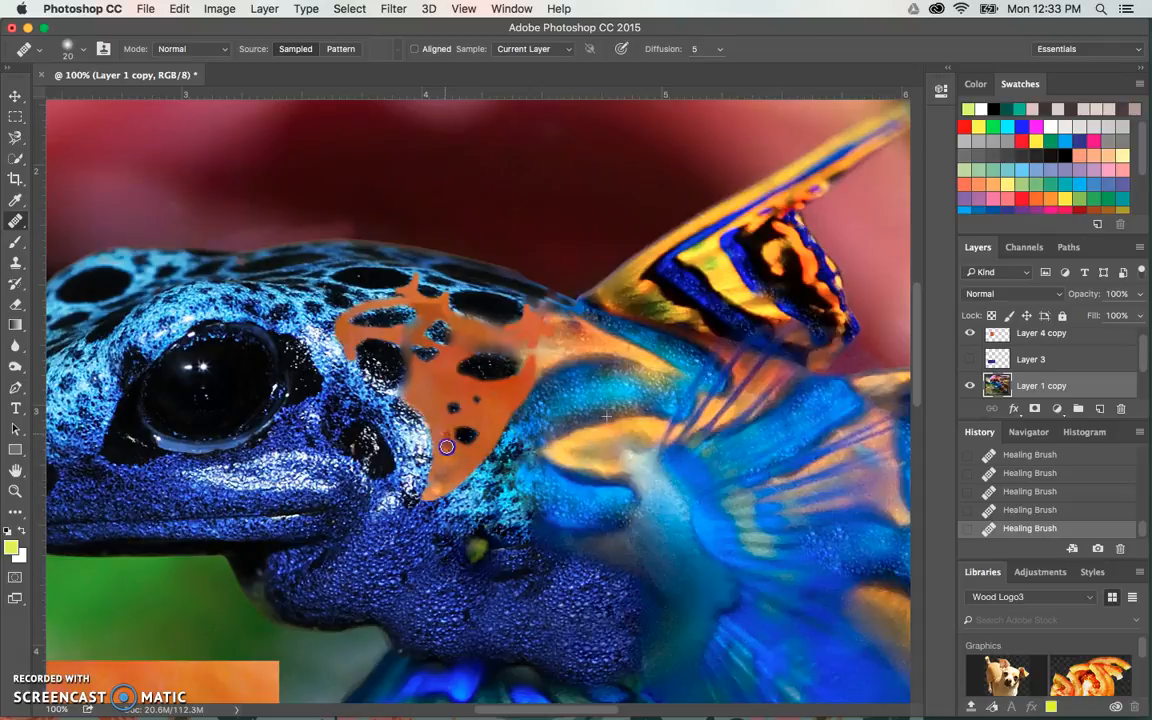
key("super+z")
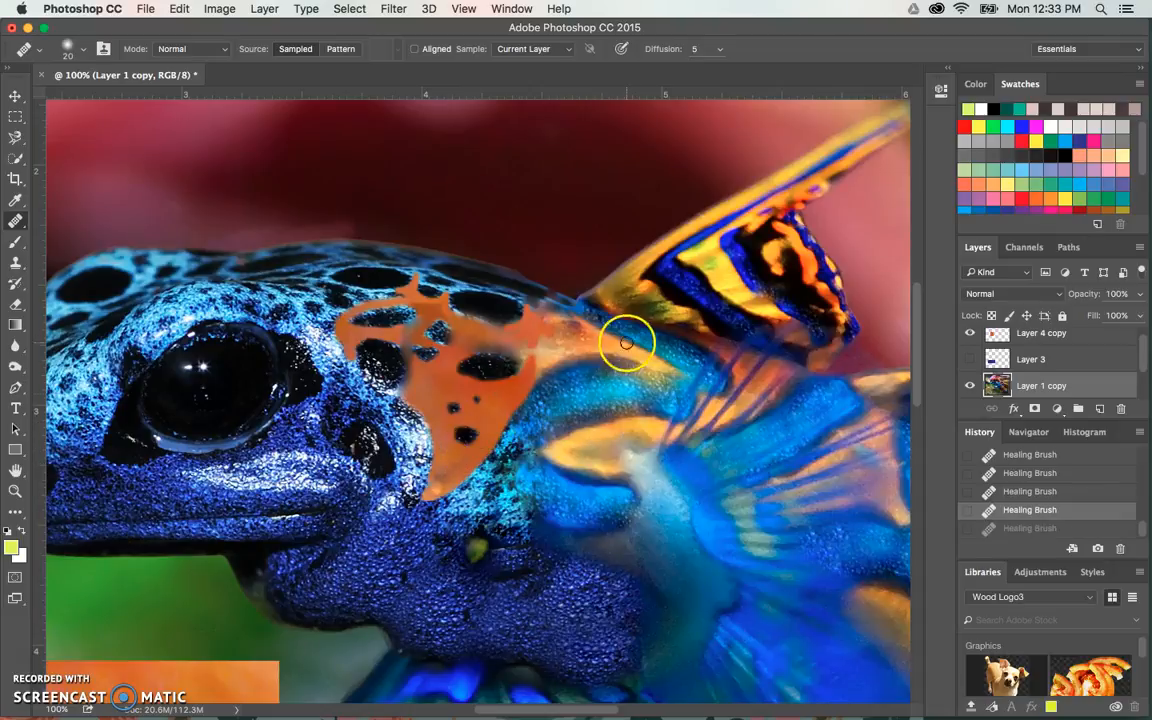
Heal the transition between the orange head patch and the shoulder below the fin, sampling nearby light orange skin.
left_click(577, 327)
key("super+plus")
key("super+plus")
scroll(577, 320, "right", 3)
scroll(577, 320, "up", 1)
left_click(548, 278, "alt")
mouse_move(657, 241)
left_mouse_down()
mouse_move(607, 224)
mouse_move(713, 267)
mouse_move(581, 205)
mouse_move(527, 222)
left_mouse_up()
left_click(554, 272, "alt")
left_click(559, 273, "alt")
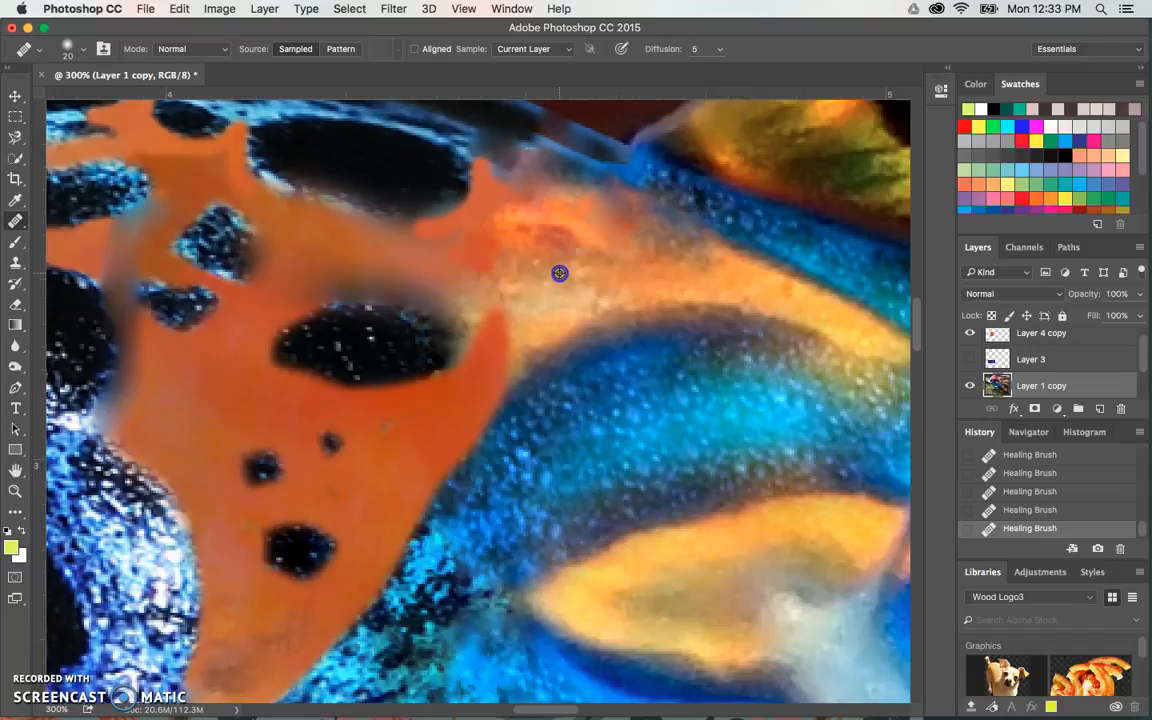
mouse_move(620, 246)
left_mouse_down()
mouse_move(533, 219)
mouse_move(626, 237)
mouse_move(544, 188)
mouse_move(553, 237)
mouse_move(488, 254)
mouse_move(525, 206)
mouse_move(488, 236)
mouse_move(480, 270)
mouse_move(539, 217)
mouse_move(585, 254)
left_mouse_up()
mouse_move(542, 211)
left_mouse_down()
mouse_move(492, 225)
mouse_move(493, 171)
mouse_move(496, 228)
mouse_move(486, 210)
mouse_move(406, 233)
mouse_move(504, 216)
mouse_move(462, 254)
mouse_move(506, 250)
mouse_move(519, 265)
mouse_move(527, 203)
left_mouse_up()
Show the Process group and hide Layer 1 copy to compare the retouched skin with the earlier composite.
key("super+1")
scroll(712, 400, "left", 3)
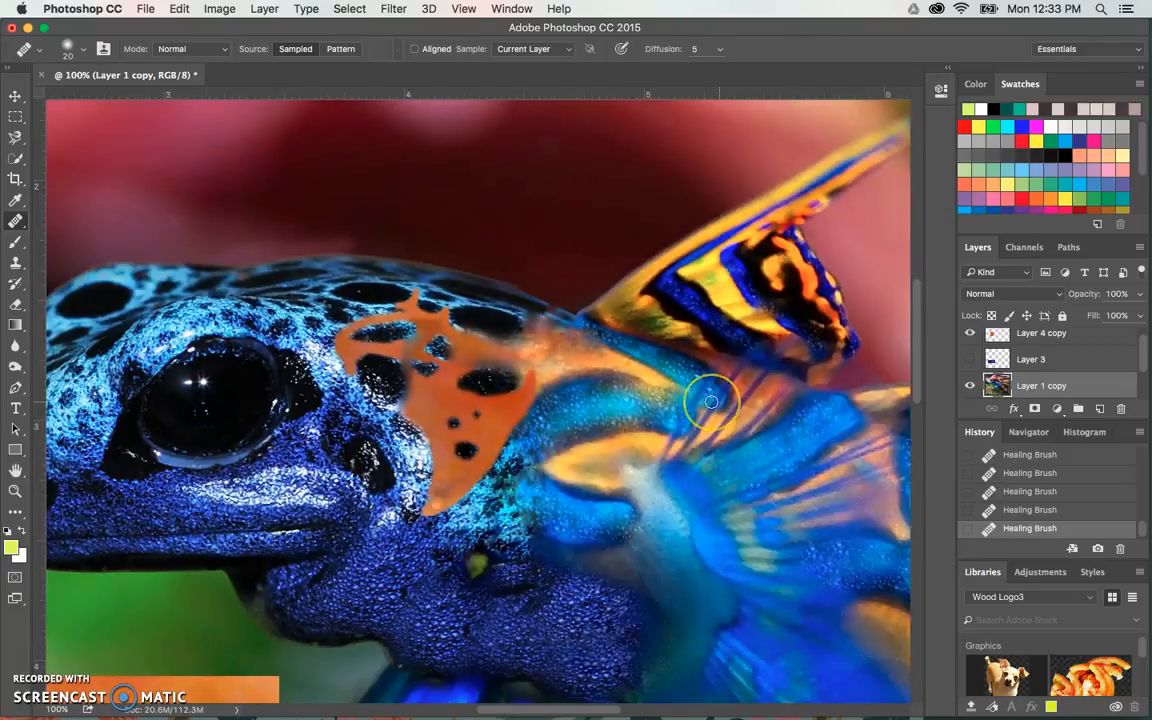
key("super+minus")
scroll(606, 372, "right", 5)
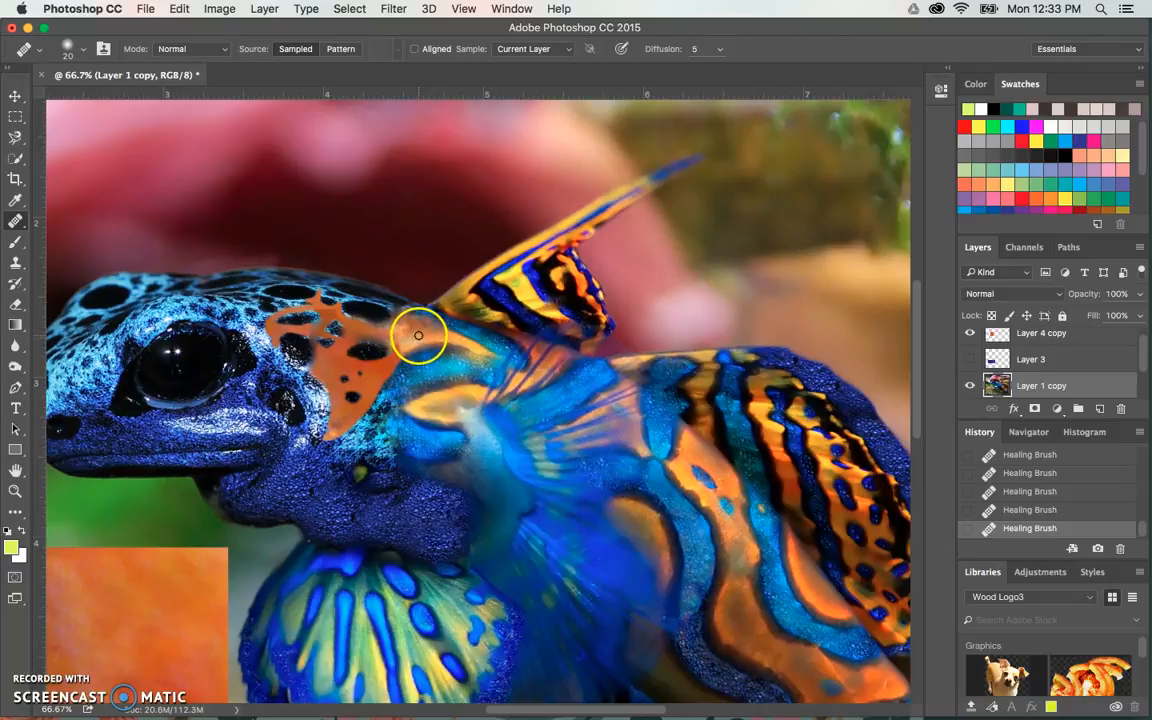
scroll(980, 376, "down", 2)
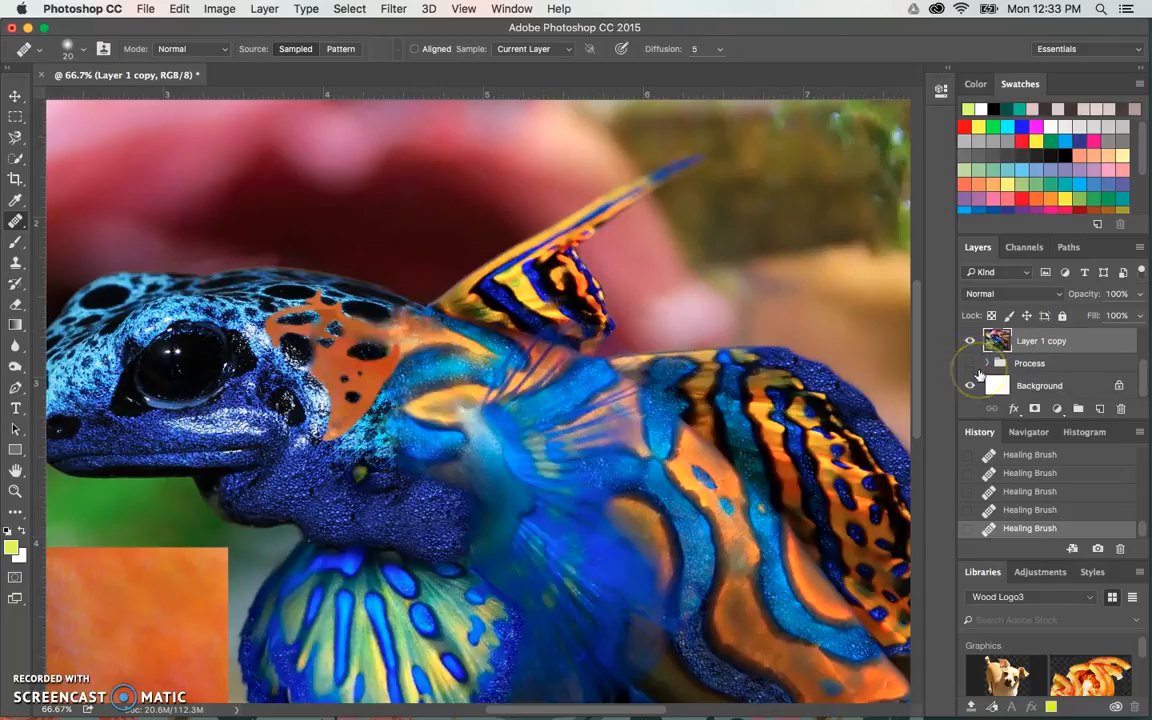
left_click(970, 341)
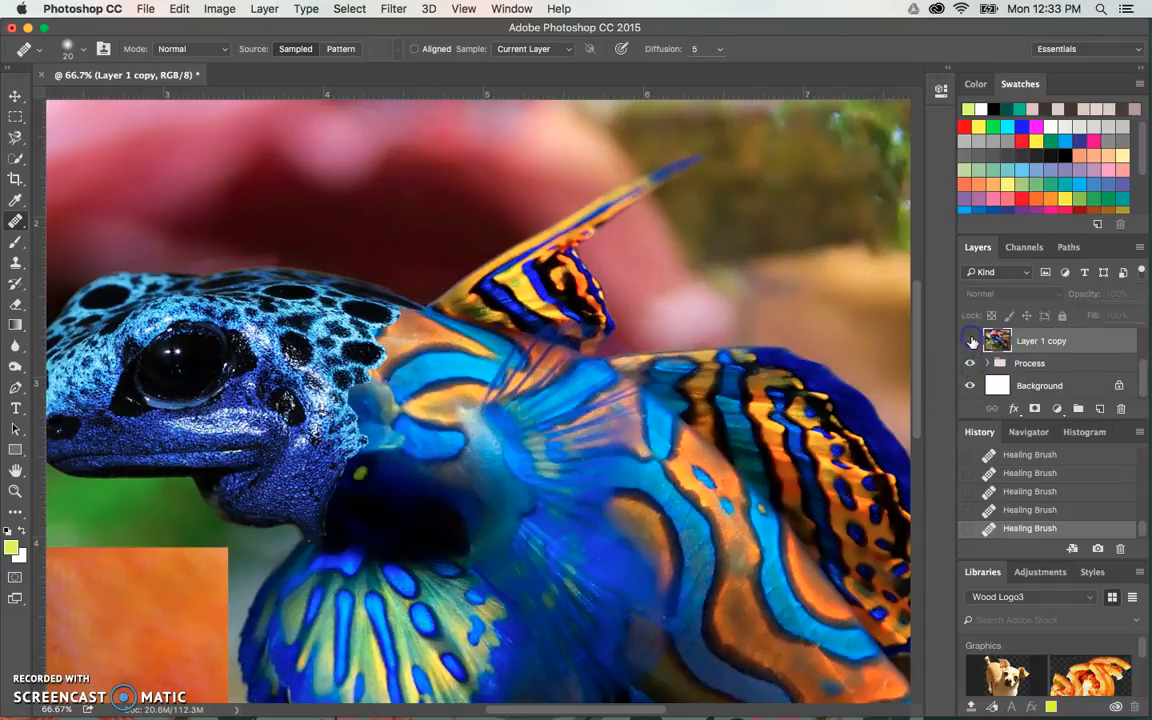
Compare the retouched skin with the earlier composite by toggling Layer 1 copy and the Process group, leaving both visible.
left_click(970, 341)
left_click(970, 341)
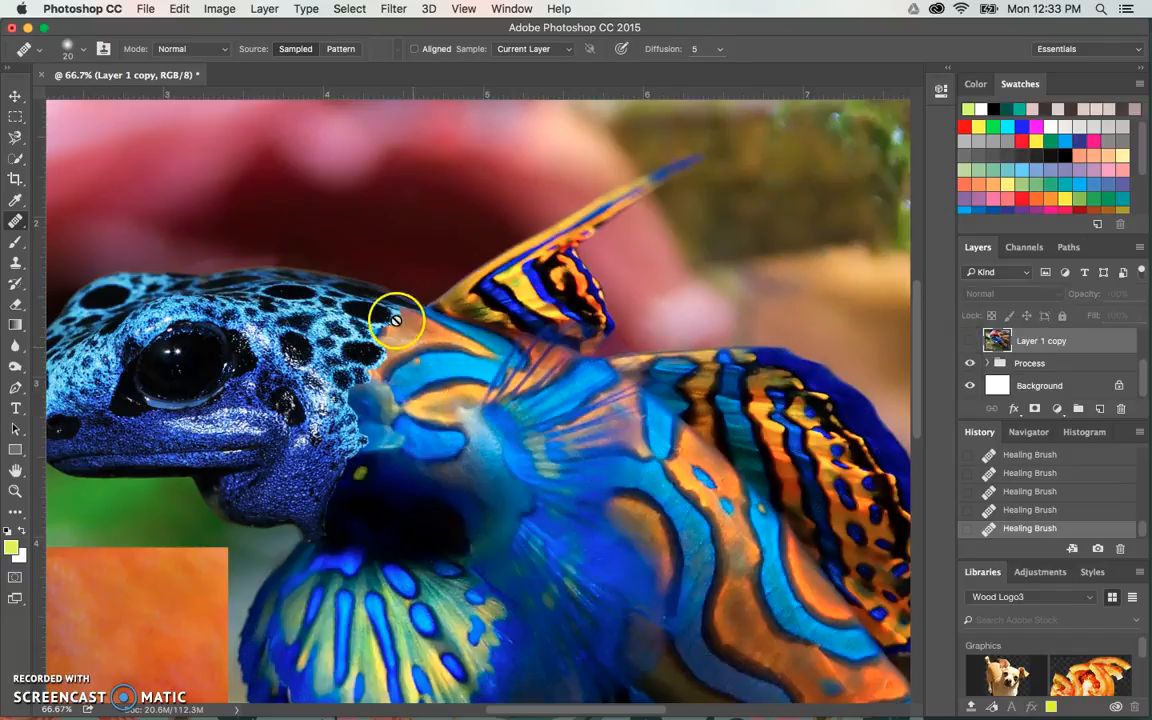
left_click(970, 363)
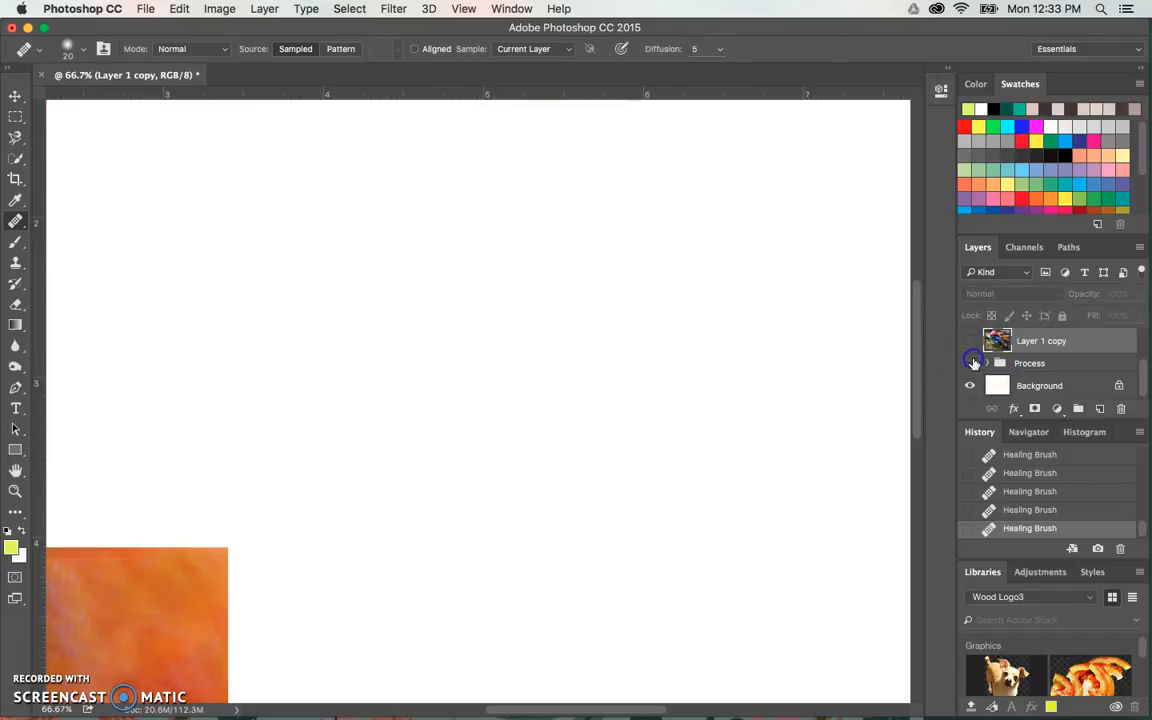
left_click(970, 363)
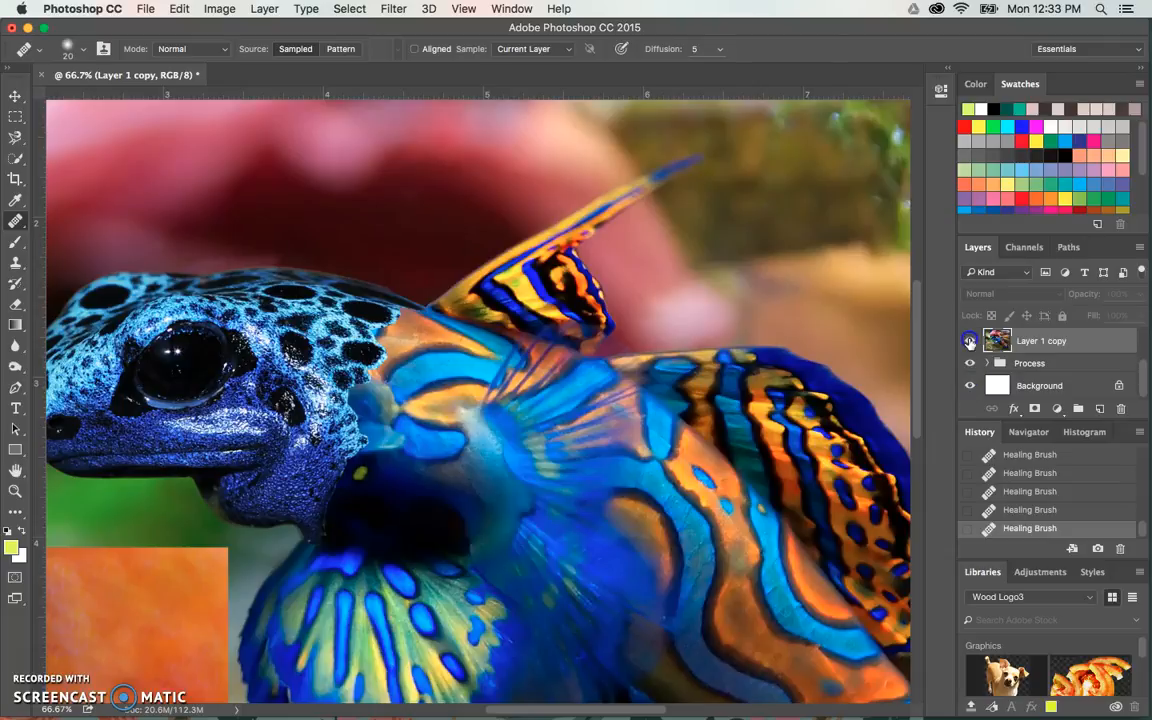
left_click(969, 341)
Examine the blend between the orange head patch and the shoulder up close and against the whole body.
key("super+equal")
key("super+equal")
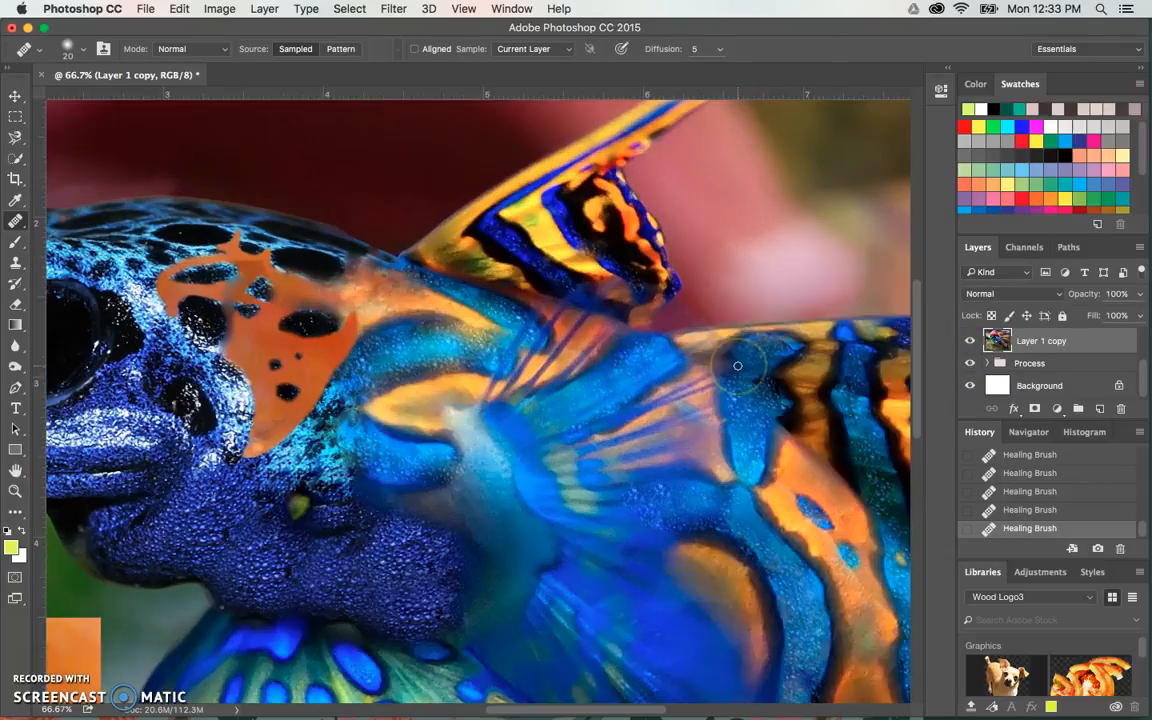
scroll(440, 340, "left", 5)
scroll(440, 340, "up", 3)
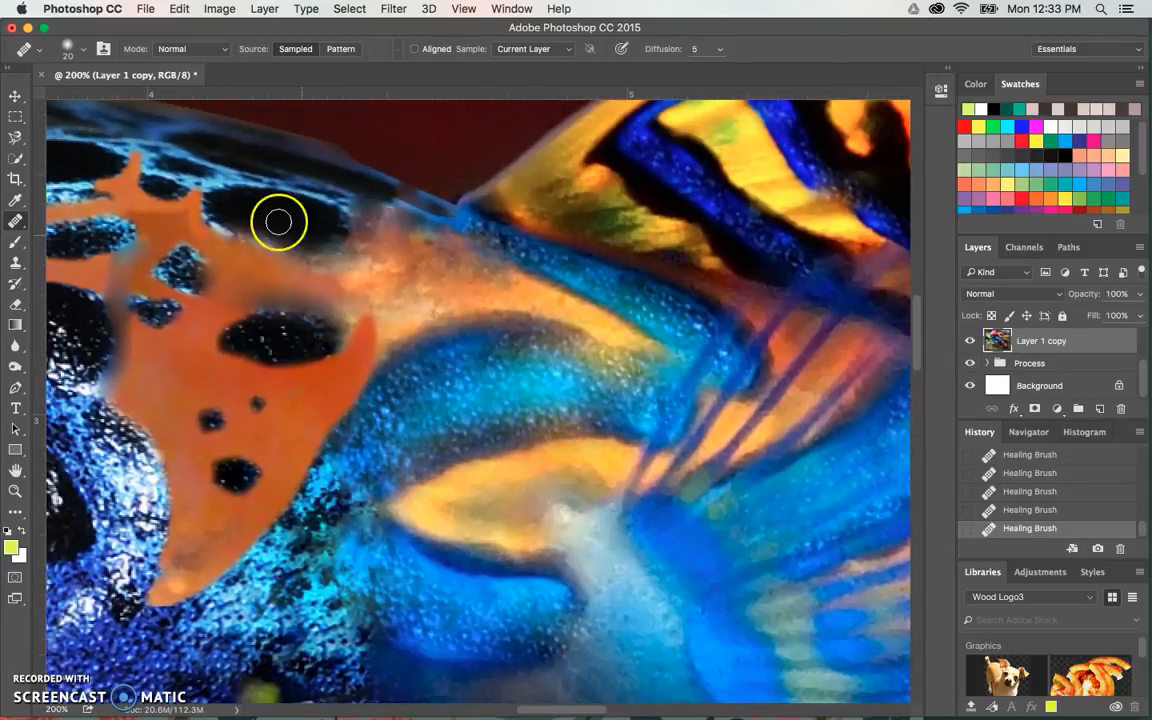
scroll(275, 221, "left", 2)
scroll(275, 221, "up", 1)
key("super+minus")
key("super+minus")
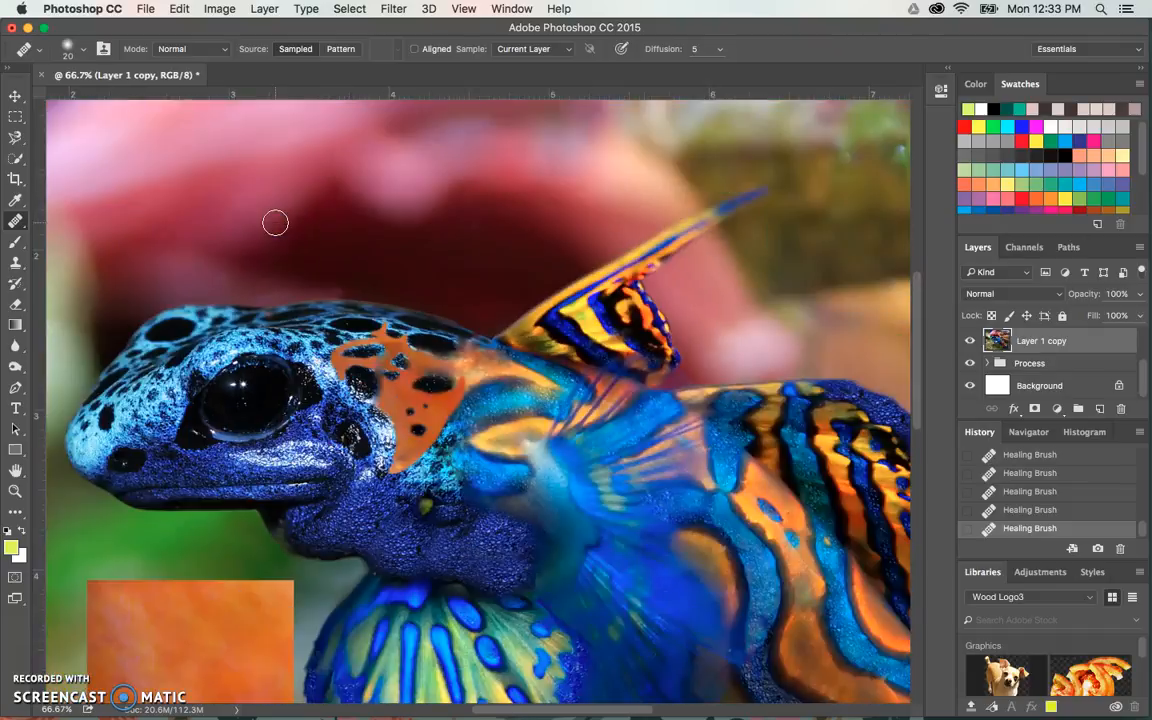
scroll(275, 221, "right", 3)
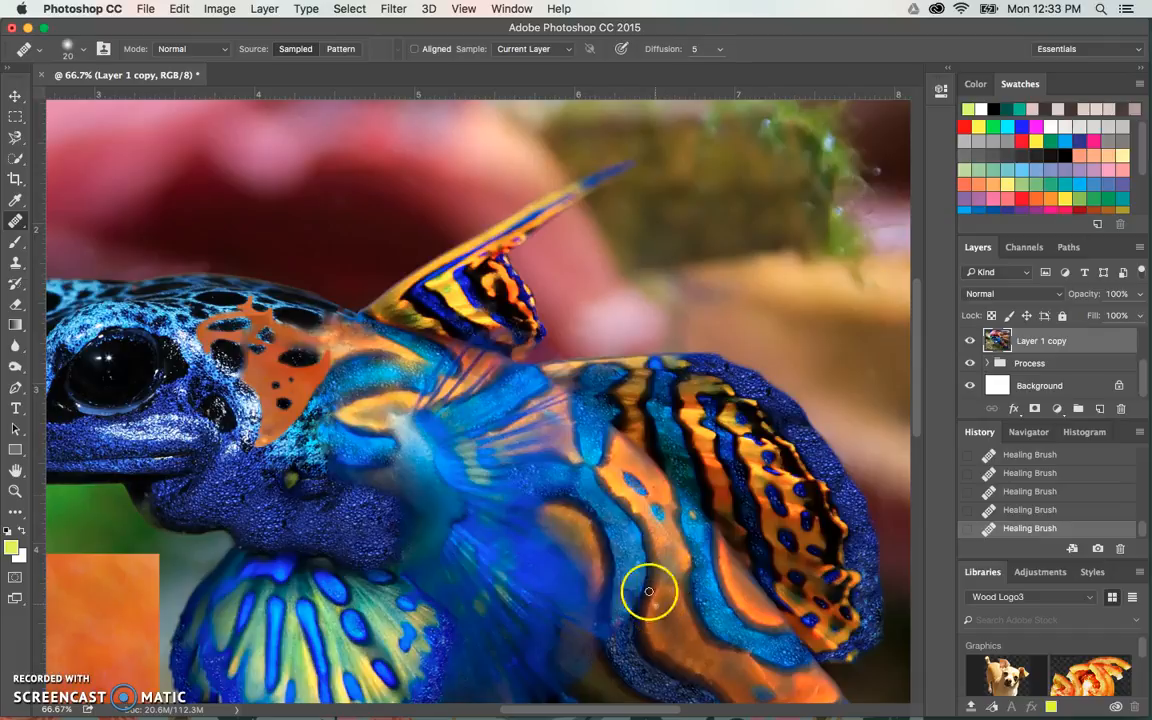
Try healing the edge where the head meets the fin base with texture sampled from the fin's dark stripe, and undo the stroke.
key("super+plus")
key("super+plus")
scroll(438, 287, "up", 5)
scroll(438, 287, "left", 6)
left_click_drag(664, 406, 618, 379)
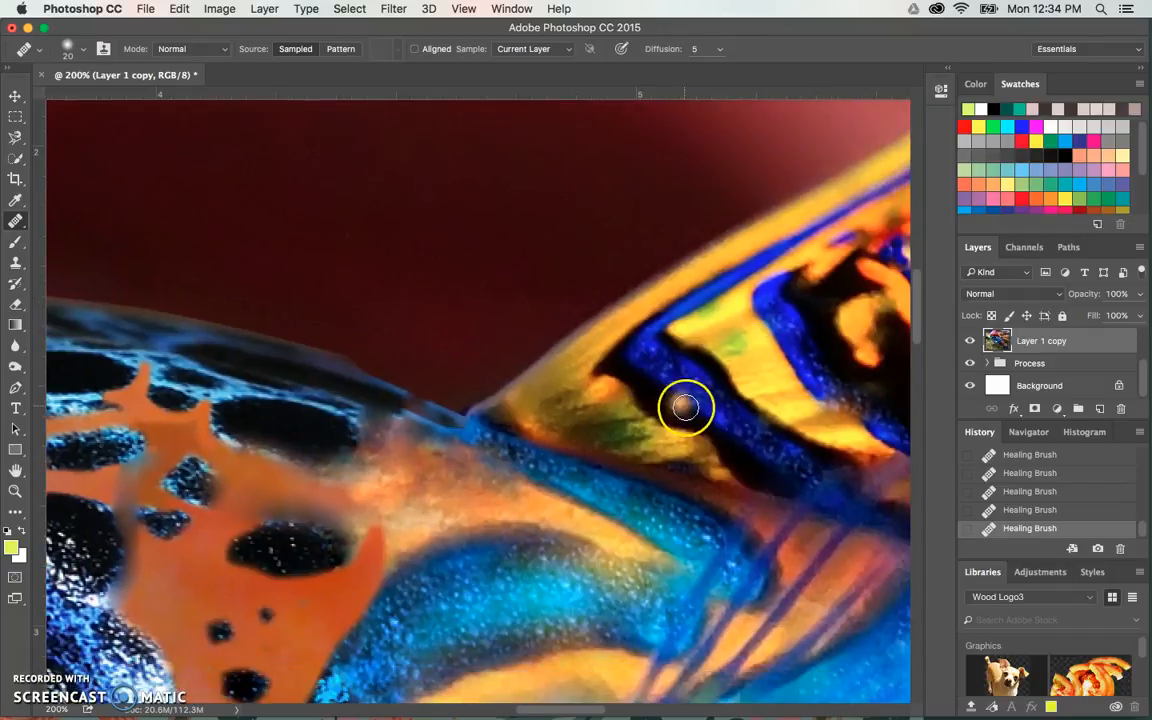
left_click(624, 368, "alt")
left_click_drag(429, 432, 426, 428)
key("super+z")
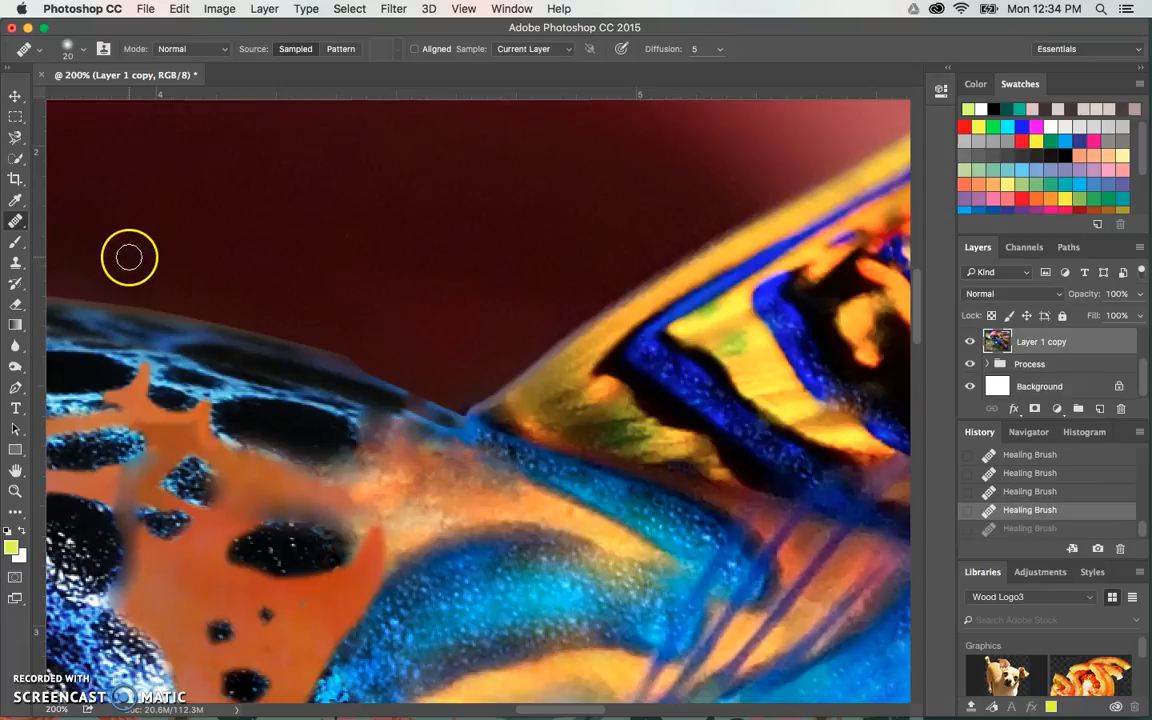
Switch to the Clone Stamp, try cloning the fin's blue stripe along the shoulder with a 15 px brush, and undo the stroke.
left_click(17, 263)
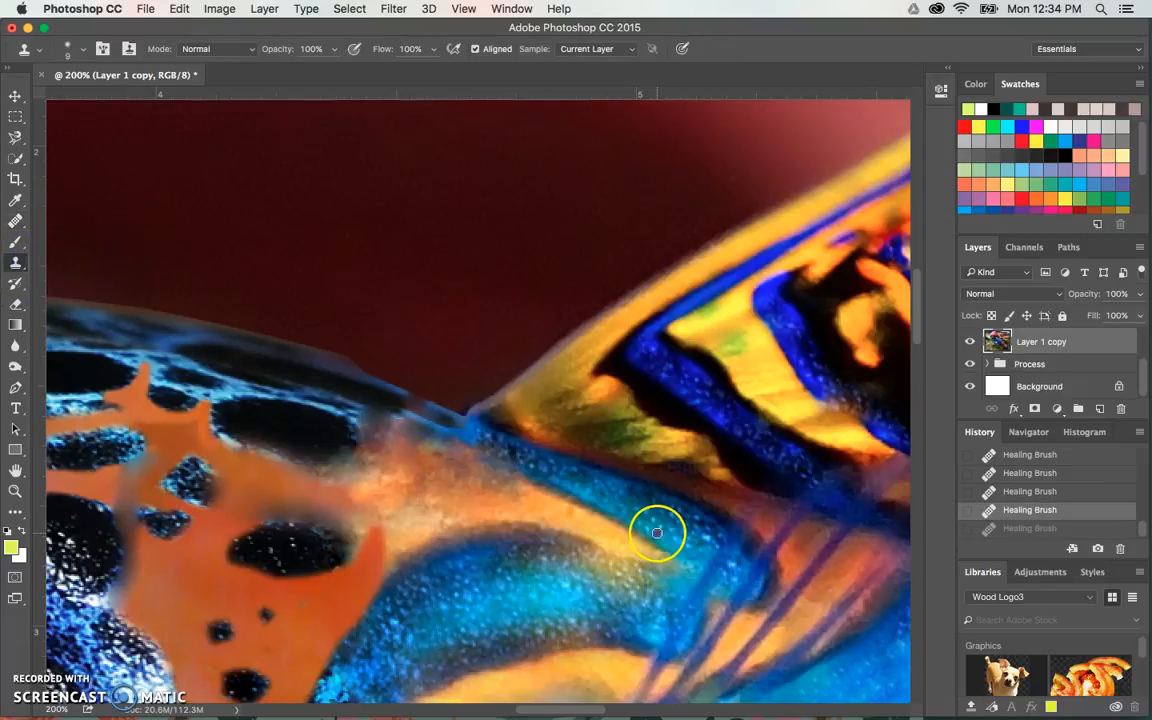
left_click(614, 365, "alt")
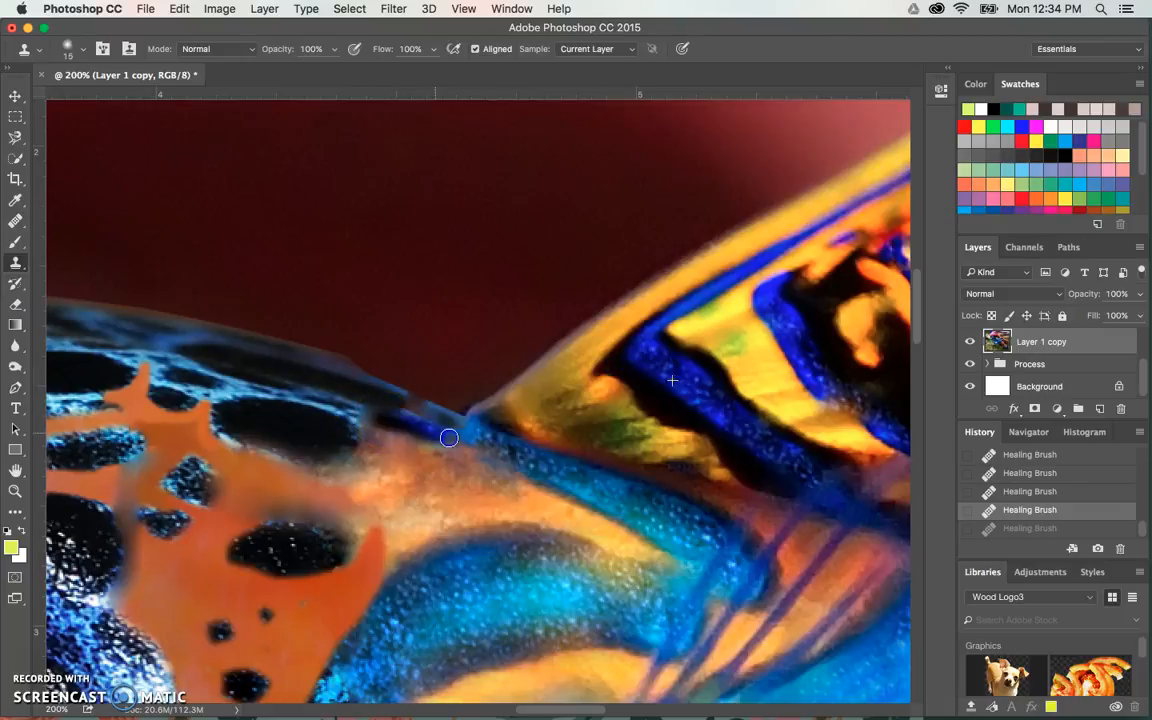
mouse_move(413, 430)
left_mouse_down()
mouse_move(507, 477)
mouse_move(483, 454)
mouse_move(573, 515)
mouse_move(591, 514)
mouse_move(542, 486)
mouse_move(619, 533)
mouse_move(606, 515)
mouse_move(656, 521)
left_mouse_up()
key("super+z")
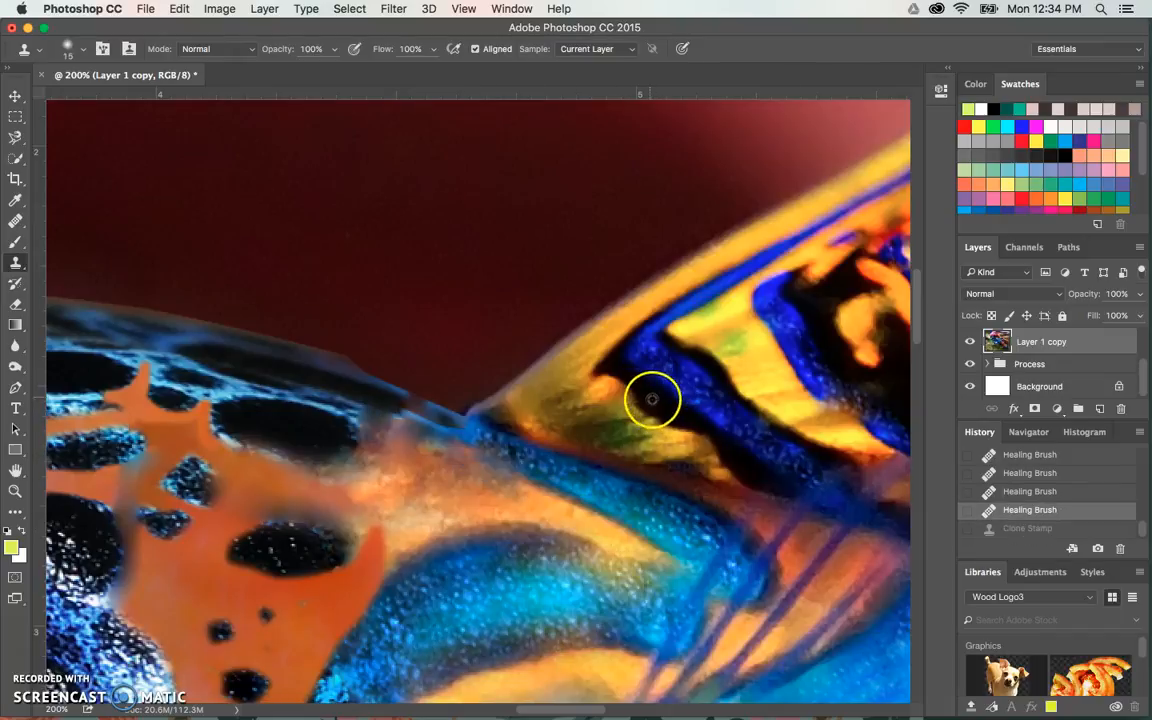
Clone the fin's black-and-blue stripe diagonally across the orange skin below the fin base, adding yellow fin texture beside it.
left_click(602, 367, "alt")
mouse_move(467, 447)
left_mouse_down()
mouse_move(393, 432)
mouse_move(417, 431)
left_mouse_up()
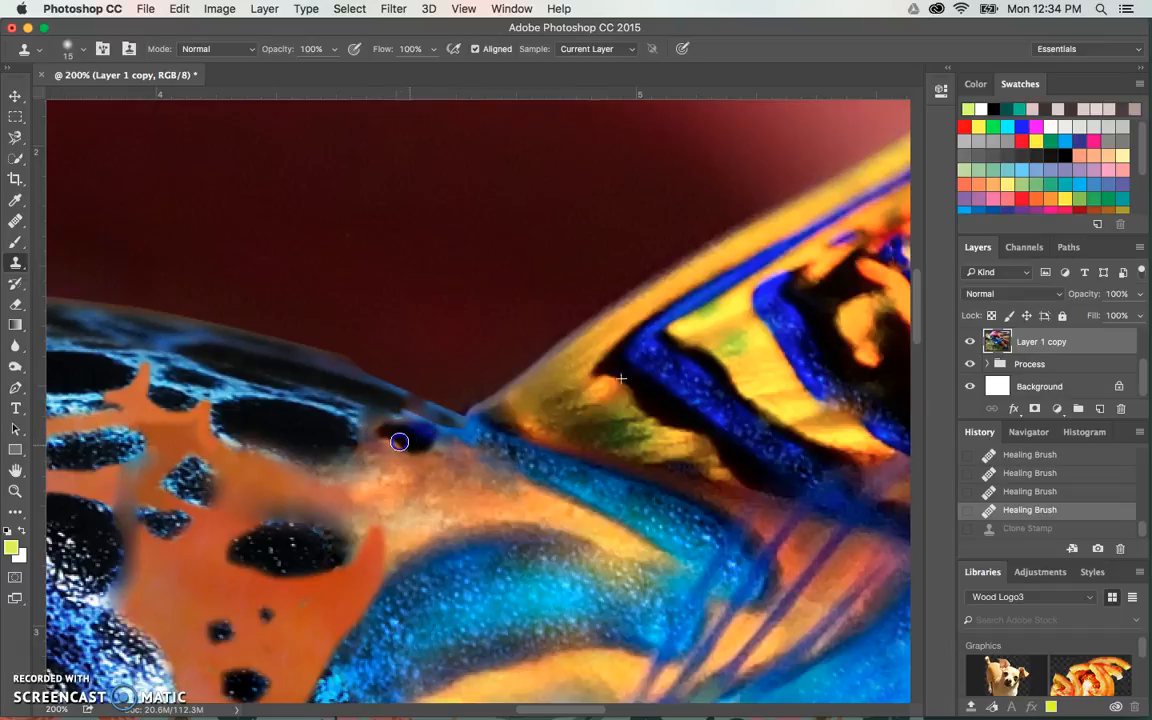
mouse_move(429, 455)
left_mouse_down()
mouse_move(463, 485)
mouse_move(432, 482)
mouse_move(493, 488)
mouse_move(445, 460)
mouse_move(504, 509)
left_mouse_up()
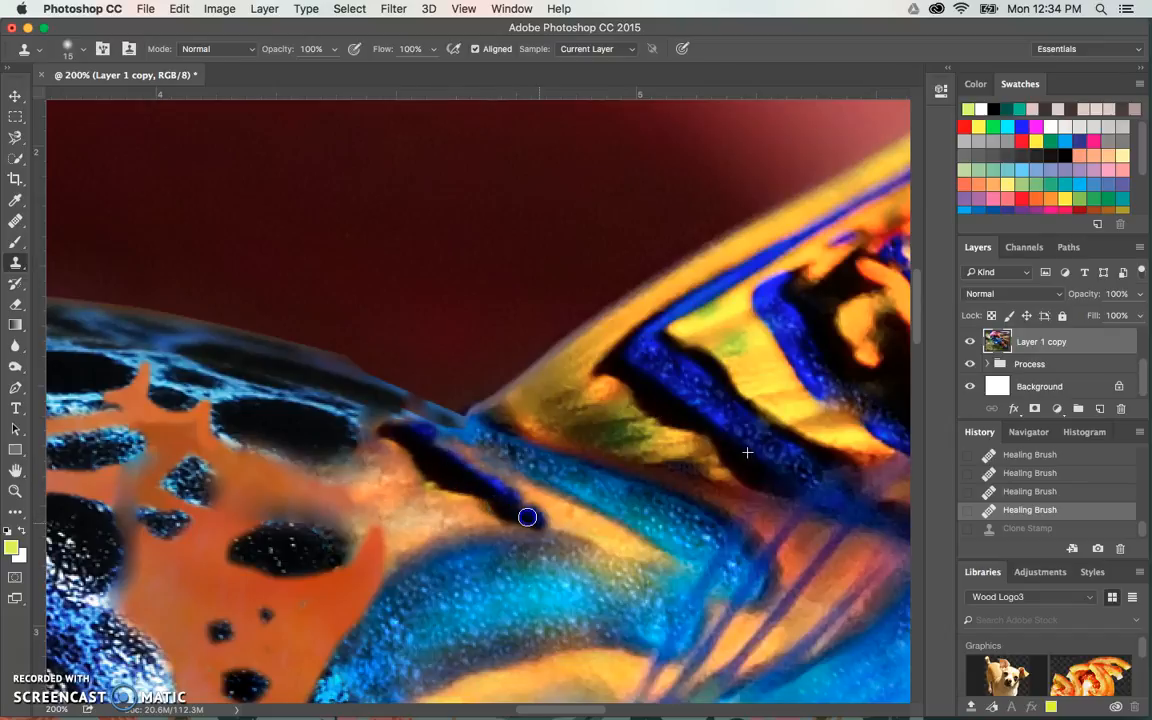
mouse_move(566, 537)
left_mouse_down()
mouse_move(602, 553)
mouse_move(568, 531)
left_mouse_up()
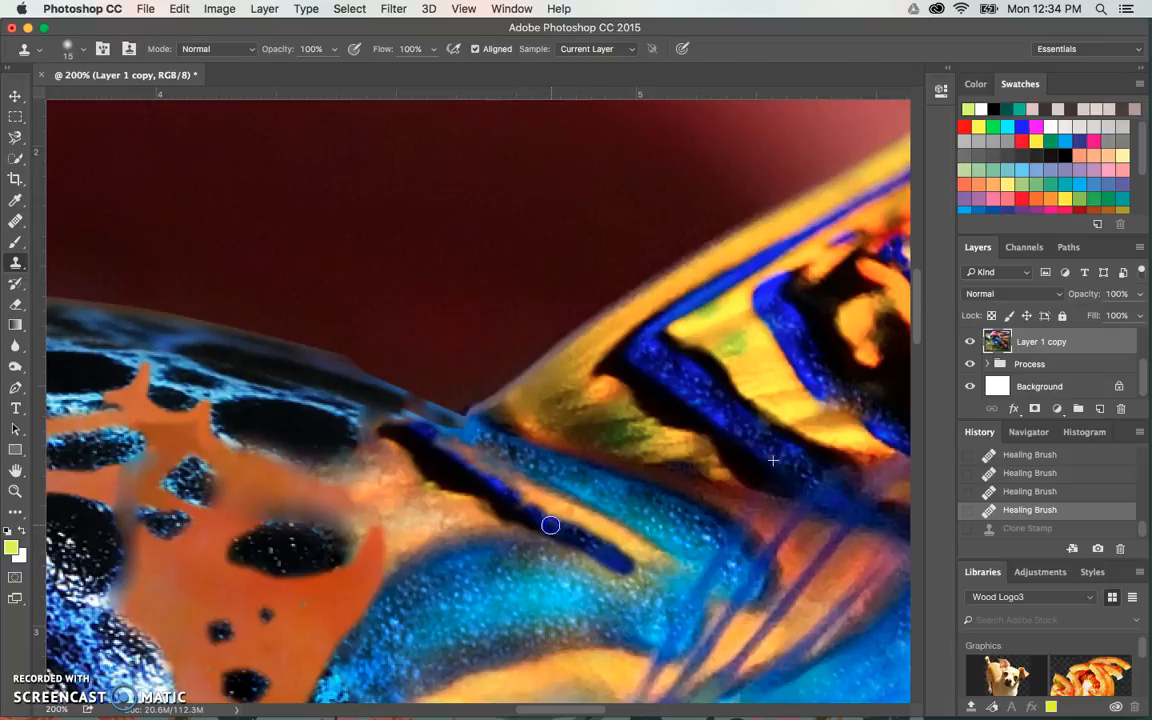
mouse_move(489, 473)
left_mouse_down()
mouse_move(555, 473)
mouse_move(542, 470)
mouse_move(611, 502)
mouse_move(659, 533)
mouse_move(661, 565)
left_mouse_up()
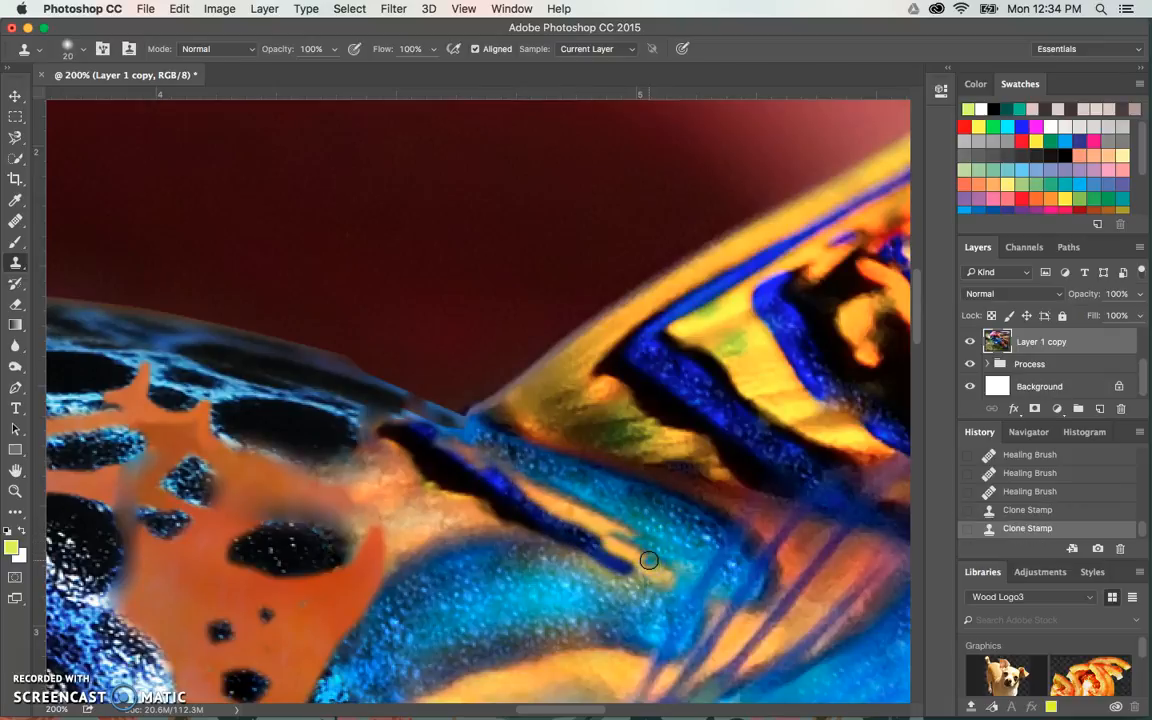
Clone speckled turquoise skin over the lower end of the new stripe and its yellow edge, using 50 px and 35 px brushes.
left_click(516, 597, "alt")
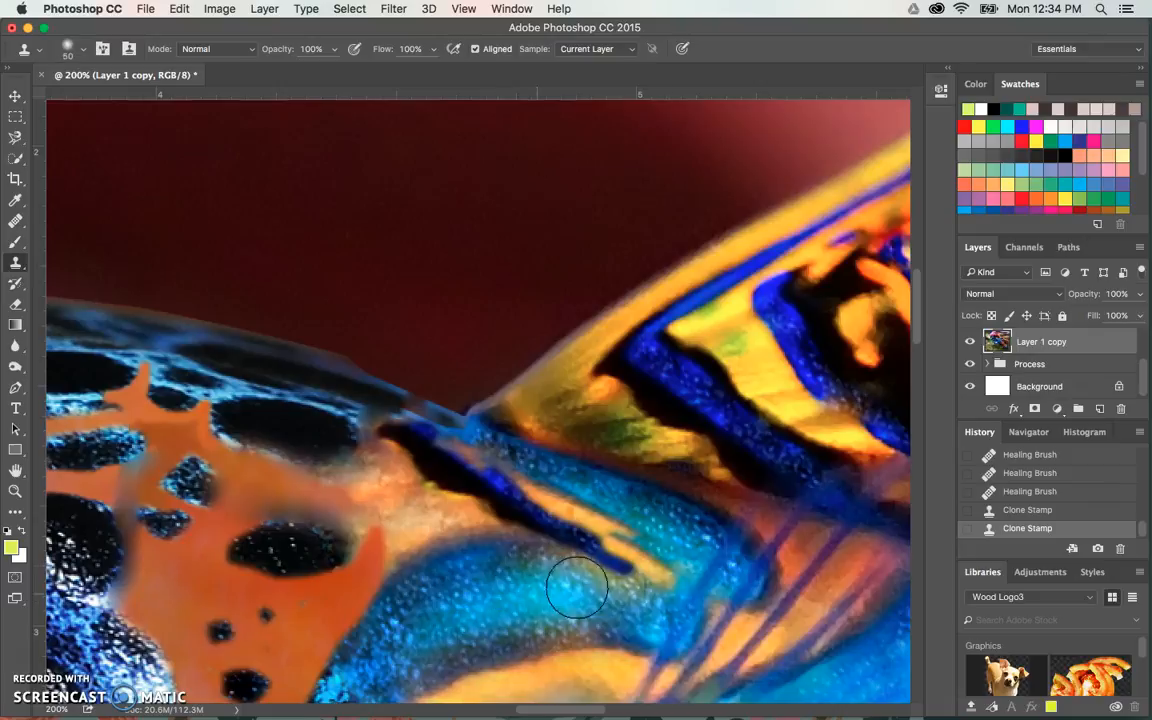
mouse_move(632, 577)
left_mouse_down()
mouse_move(609, 558)
mouse_move(638, 573)
mouse_move(648, 548)
left_mouse_up()
left_click(512, 608, "alt")
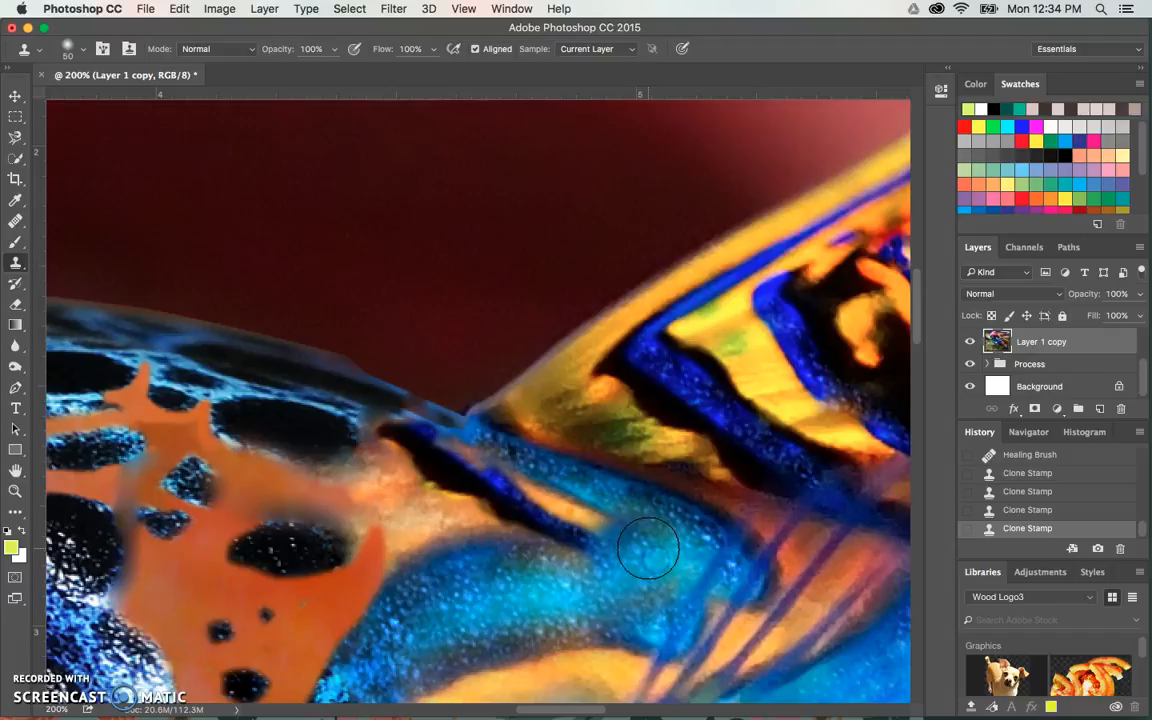
key("bracketleft")
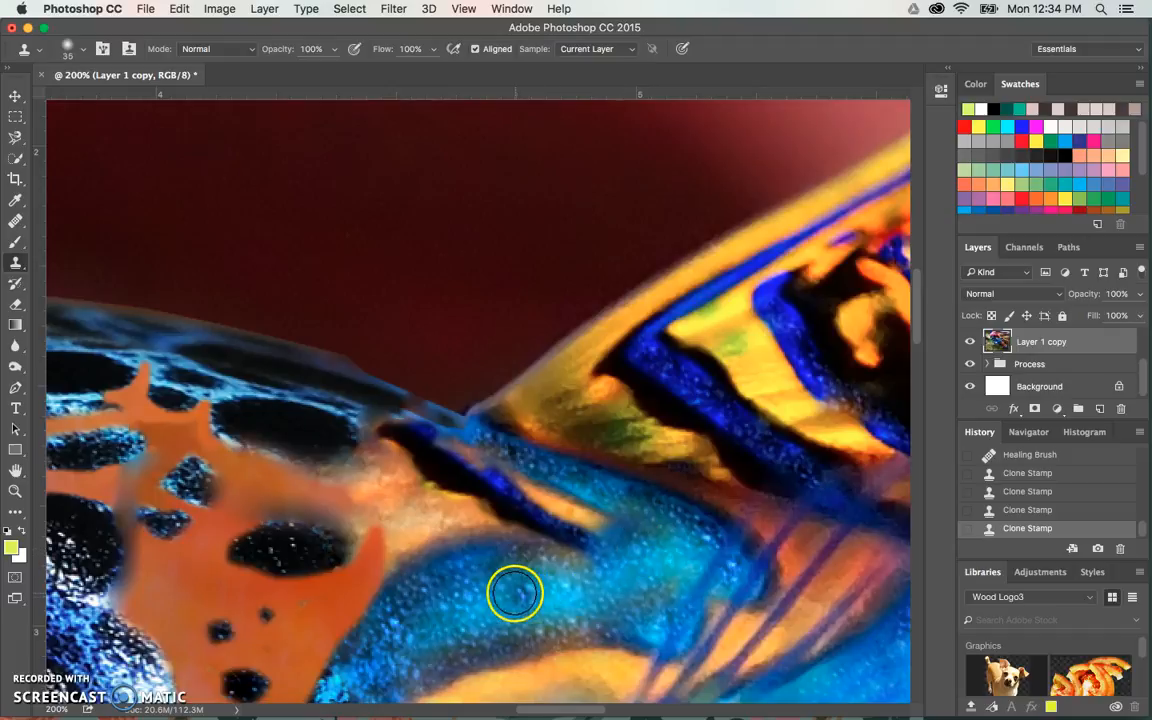
left_click(663, 528, "alt")
mouse_move(614, 540)
left_mouse_down()
mouse_move(581, 513)
mouse_move(603, 505)
left_mouse_up()
left_click(625, 584, "alt")
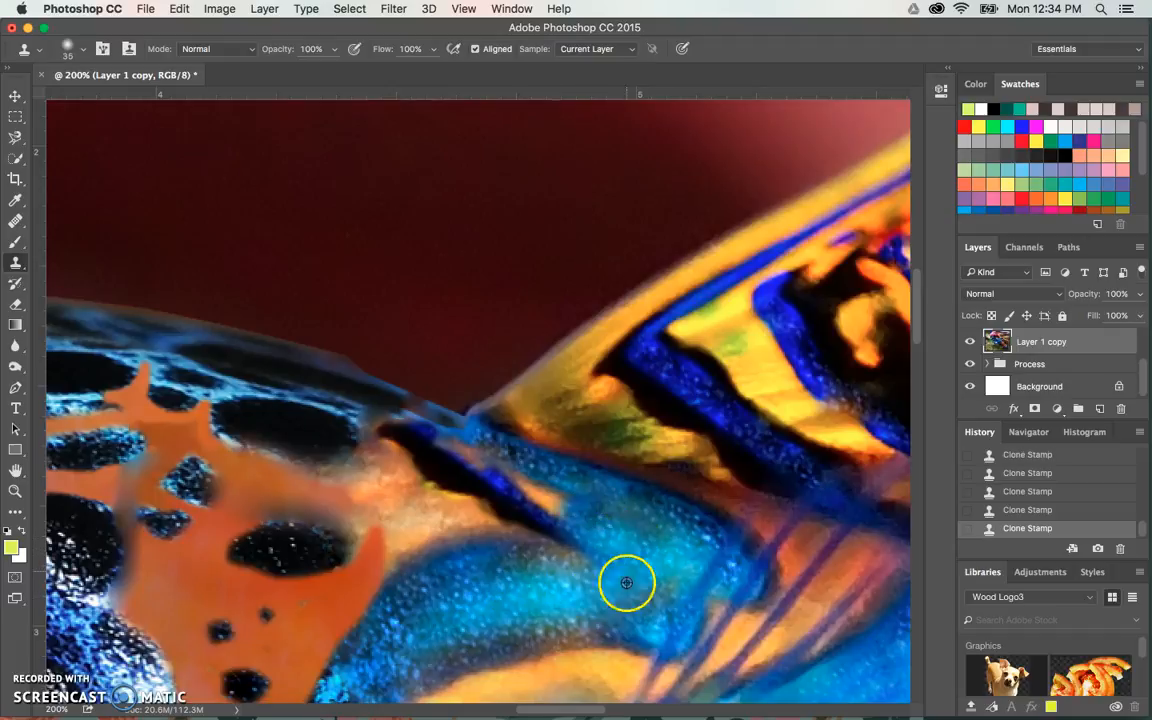
left_click(631, 532, "alt")
left_click_drag(573, 511, 556, 498)
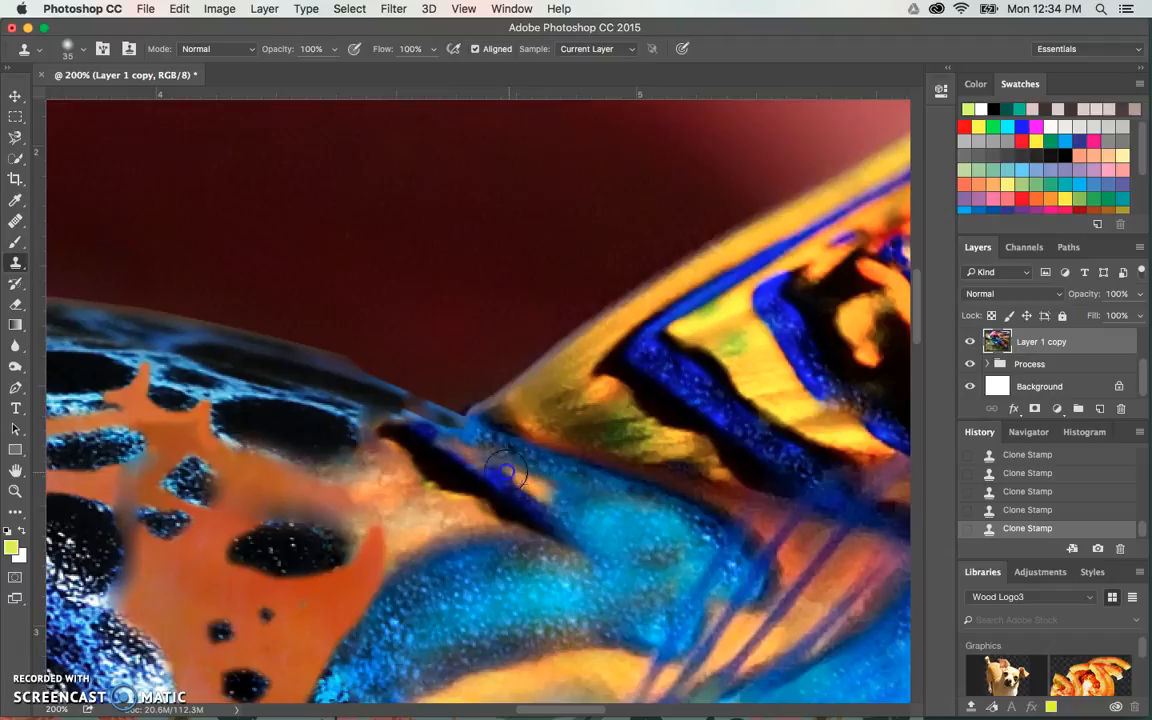
Clone turquoise skin over the orange remnants between the dark stripe and the fin base, and undo the last stroke.
left_click(602, 589, "alt")
left_click_drag(684, 553, 642, 555)
left_click(674, 547, "alt")
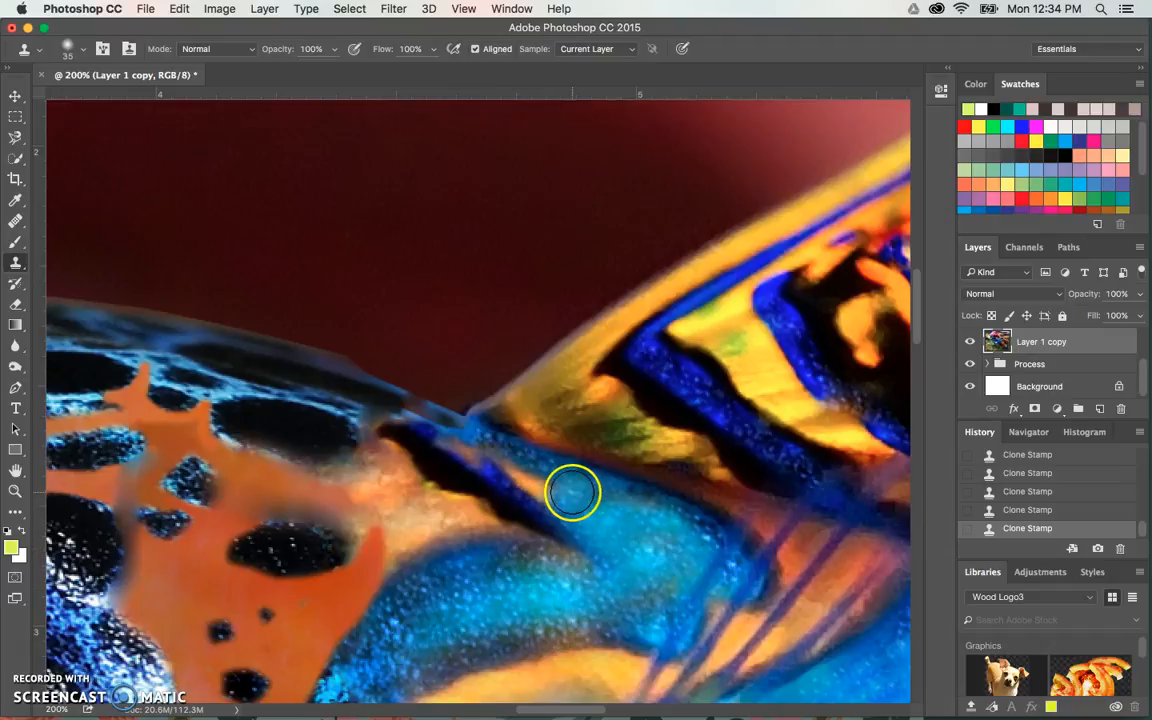
mouse_move(585, 511)
left_mouse_down()
mouse_move(504, 480)
mouse_move(425, 418)
left_mouse_up()
key("super+minus")
key("super+minus")
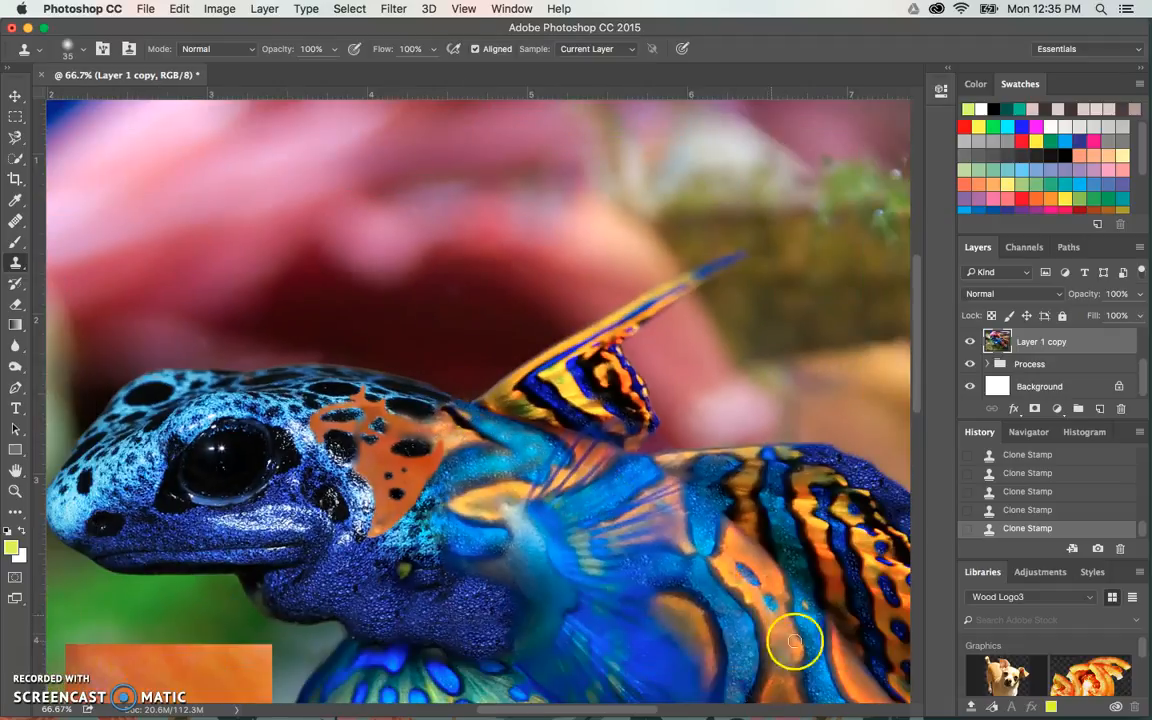
key("super+z")
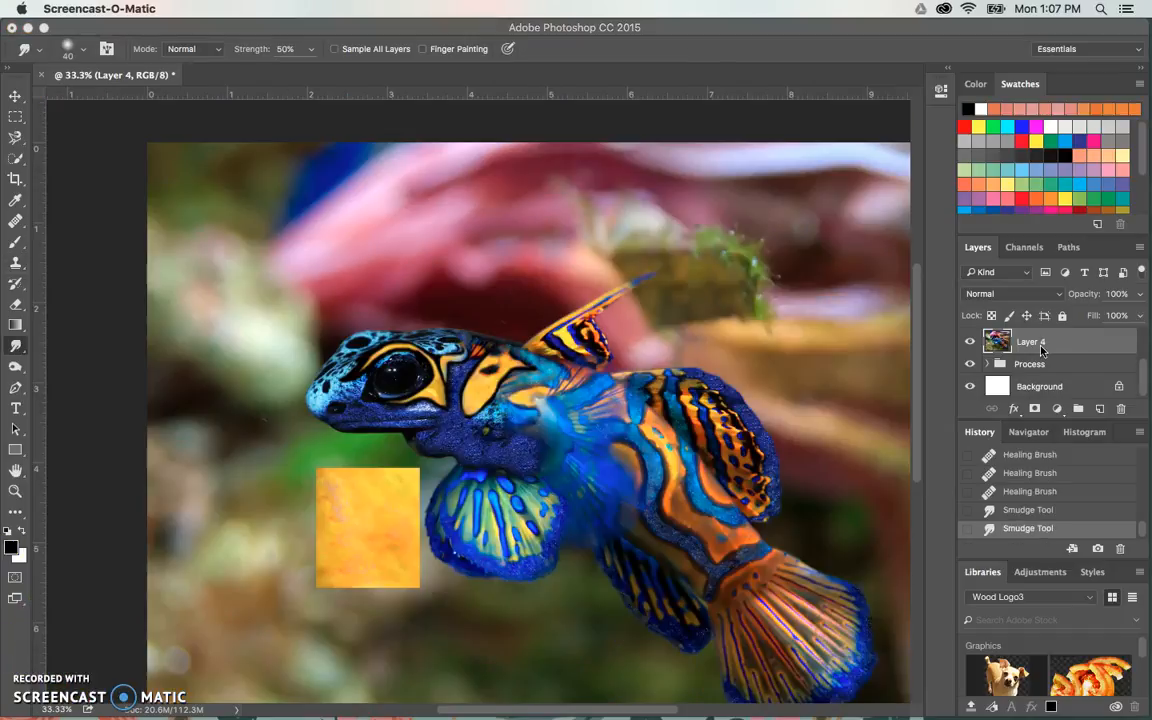
Hide the yellow texture swatch on Layer 4 copy and examine the yellow markings on the head and cheek.
scroll(1040, 349, "up", 2)
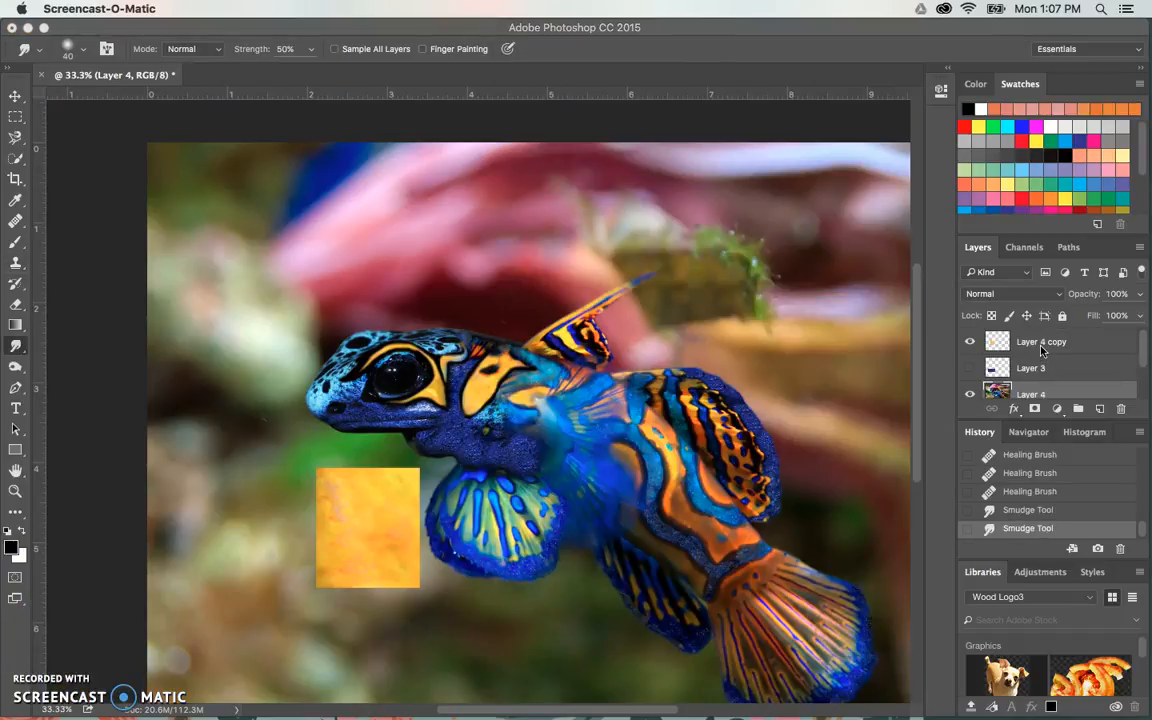
left_click(969, 342)
key("super+plus")
key("super+plus")
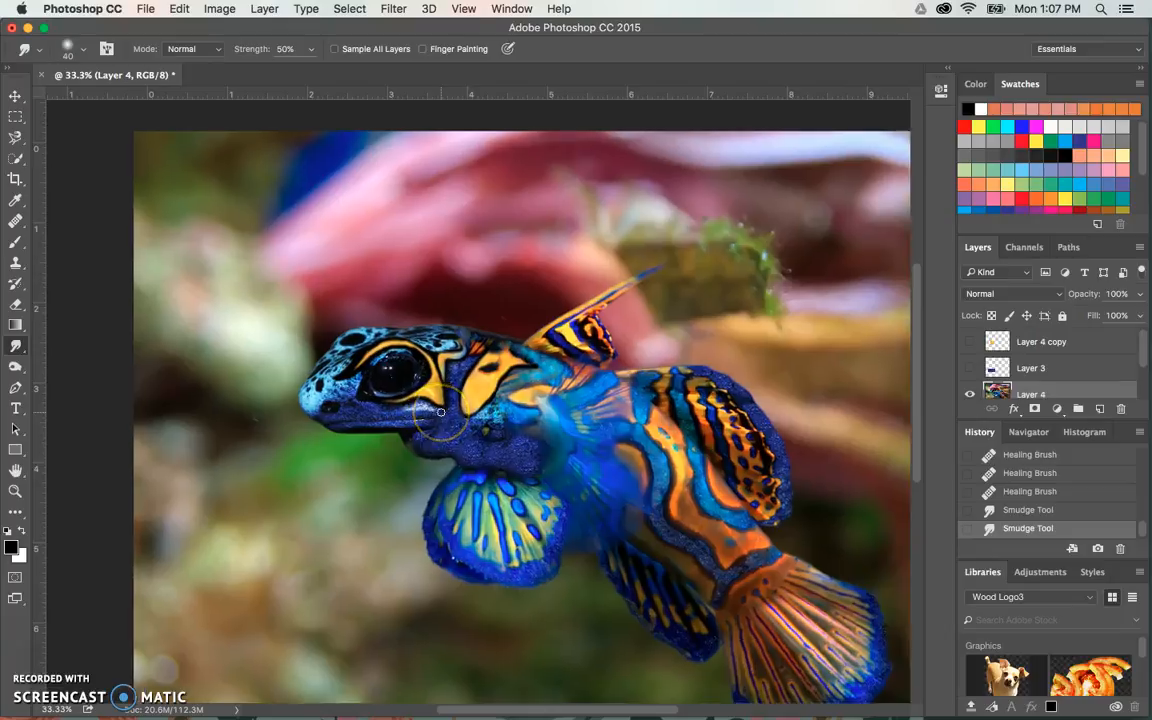
scroll(530, 348, "right", 2)
scroll(522, 347, "right", 3)
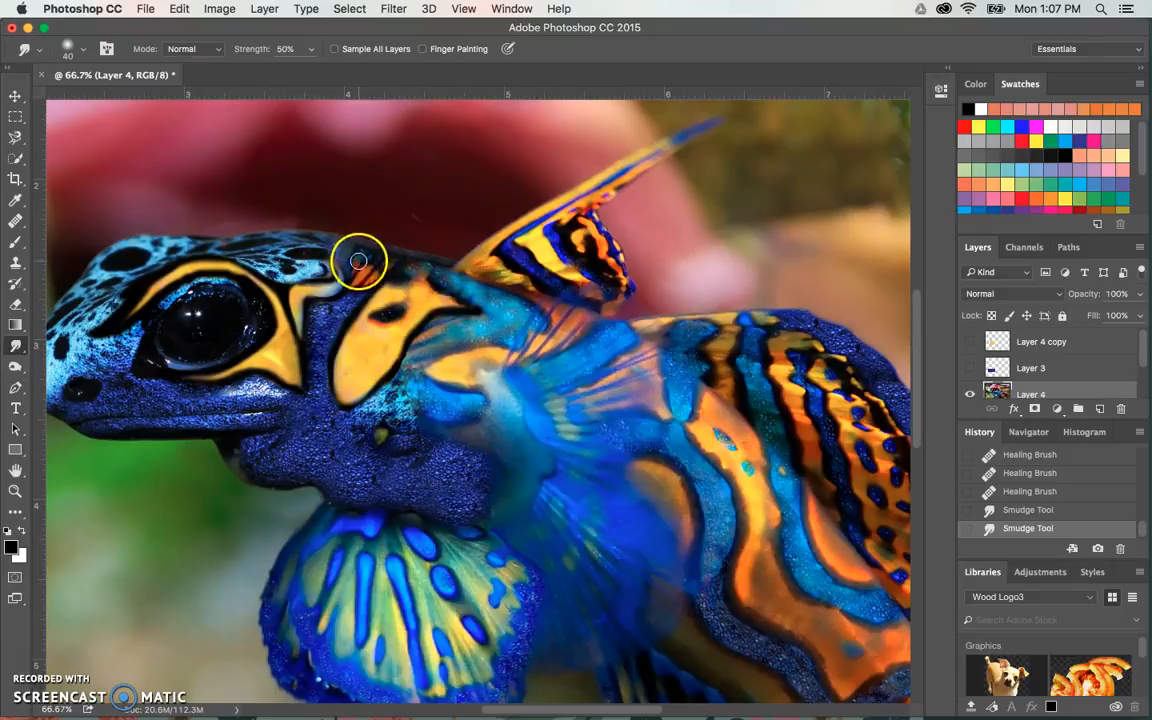
scroll(285, 327, "left", 3)
scroll(285, 327, "up", 1)
scroll(516, 392, "down", 2)
scroll(516, 392, "left", 1)
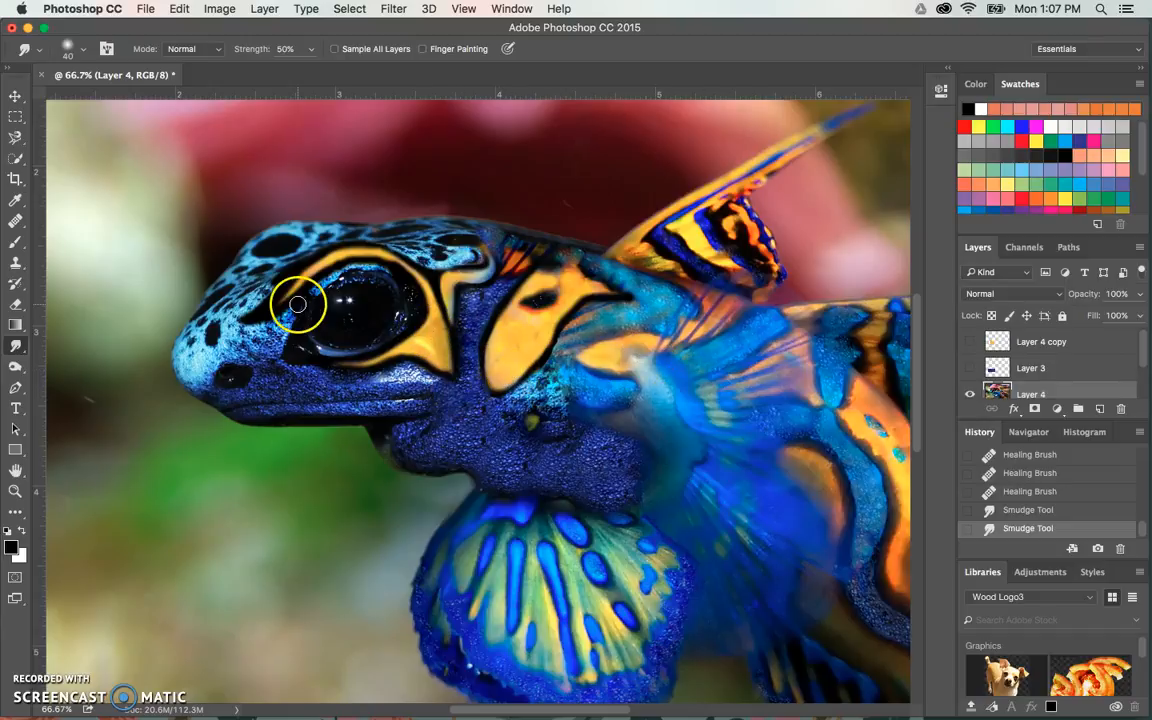
Darken the yellow band around the eye with the Burn tool in the Shadows range, enlarging the brush to 90 px.
left_click_drag(15, 364, 63, 383)
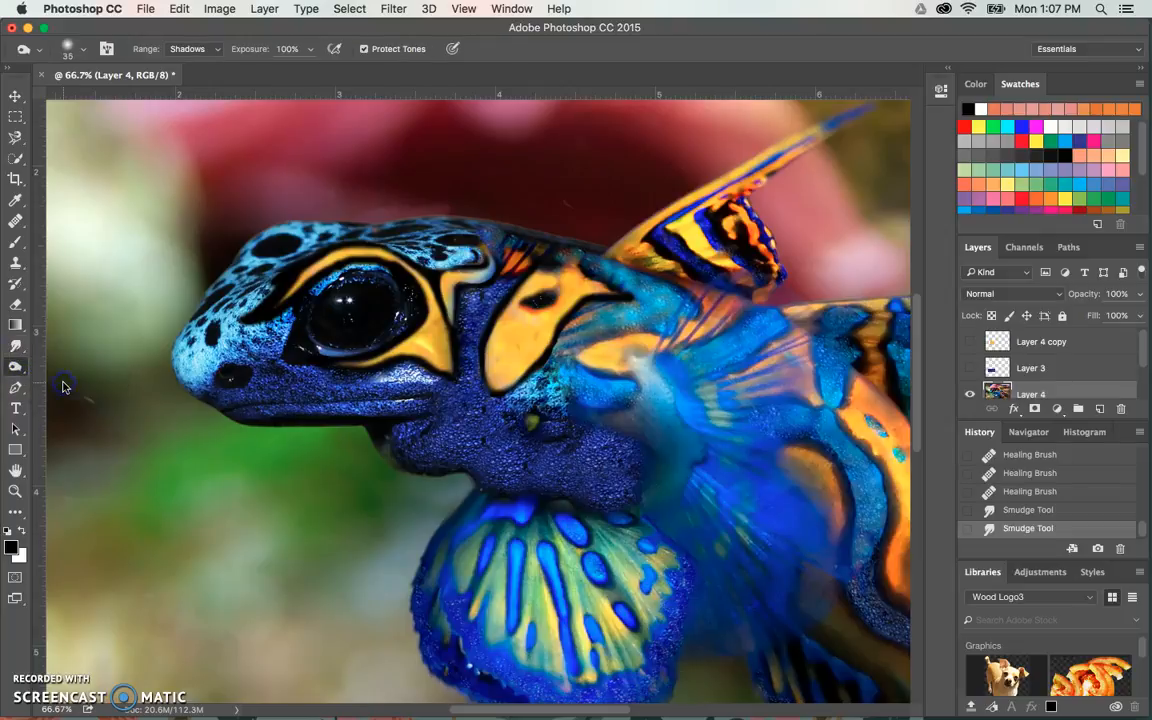
mouse_move(443, 361)
left_mouse_down()
mouse_move(421, 346)
mouse_move(436, 354)
left_mouse_up()
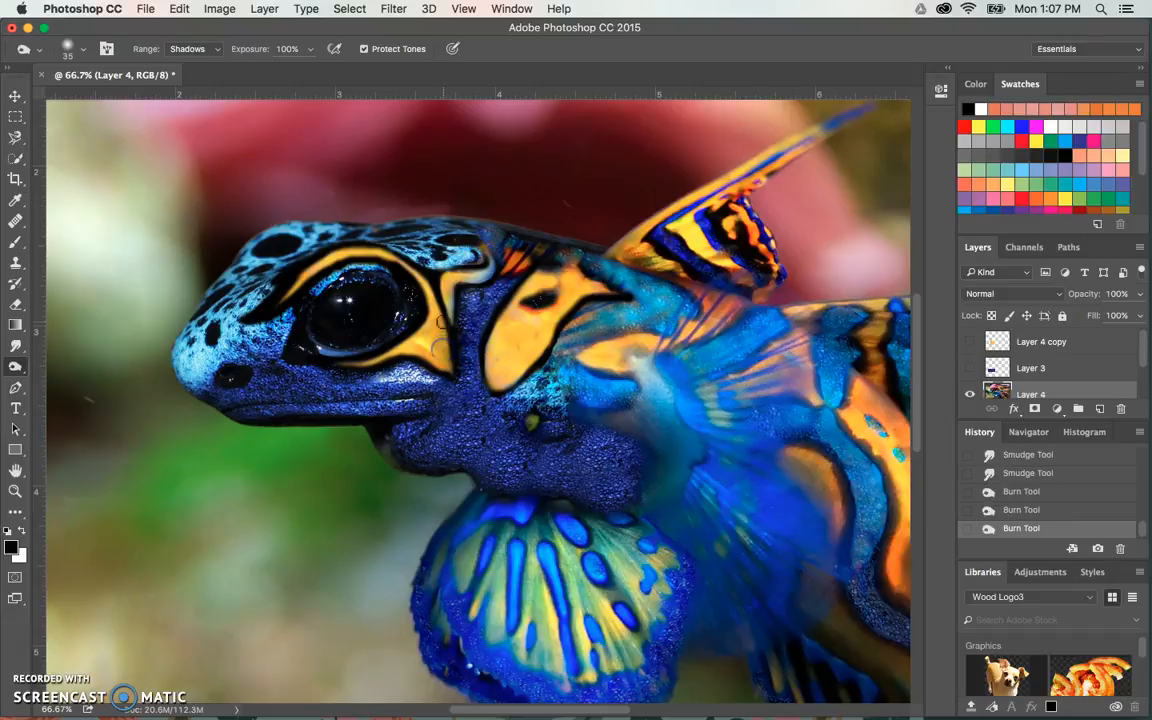
key("bracketright")
key("bracketright")
mouse_move(420, 302)
left_mouse_down()
mouse_move(316, 282)
mouse_move(282, 294)
mouse_move(339, 261)
mouse_move(416, 265)
left_mouse_up()
left_click_drag(440, 346, 384, 372)
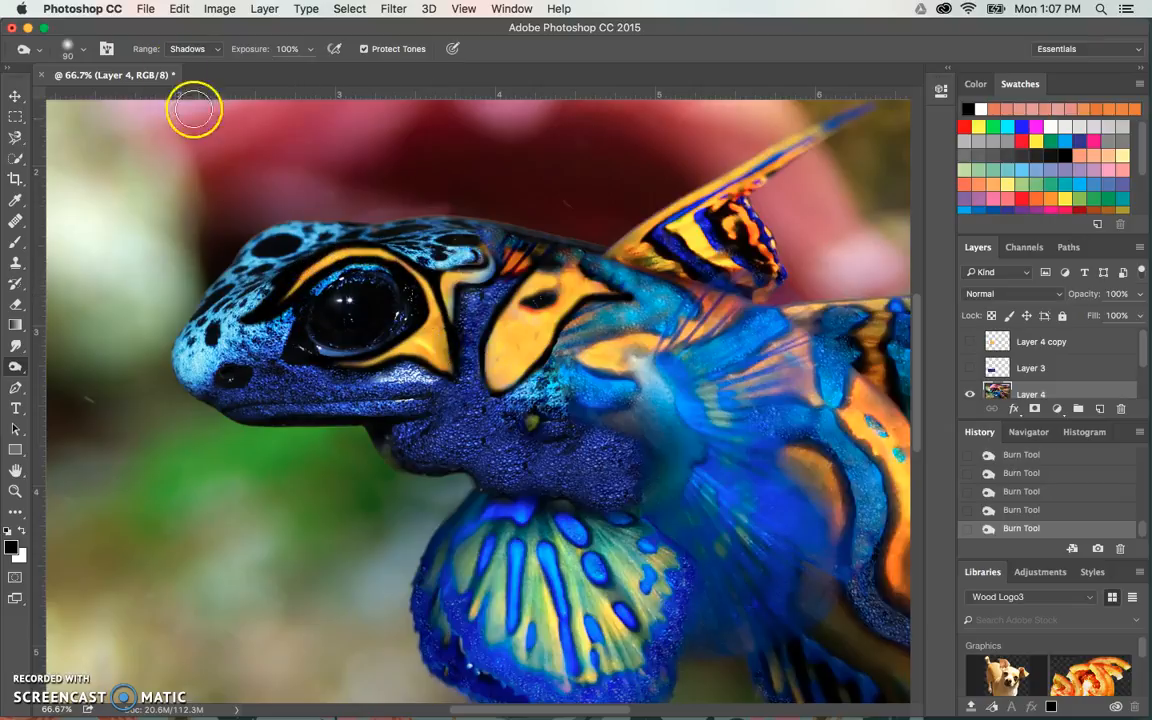
Set the Burn range to Midtones and darken the edges and lower end of the yellow cheek patch behind the eye.
left_click(203, 50)
left_click(203, 57)
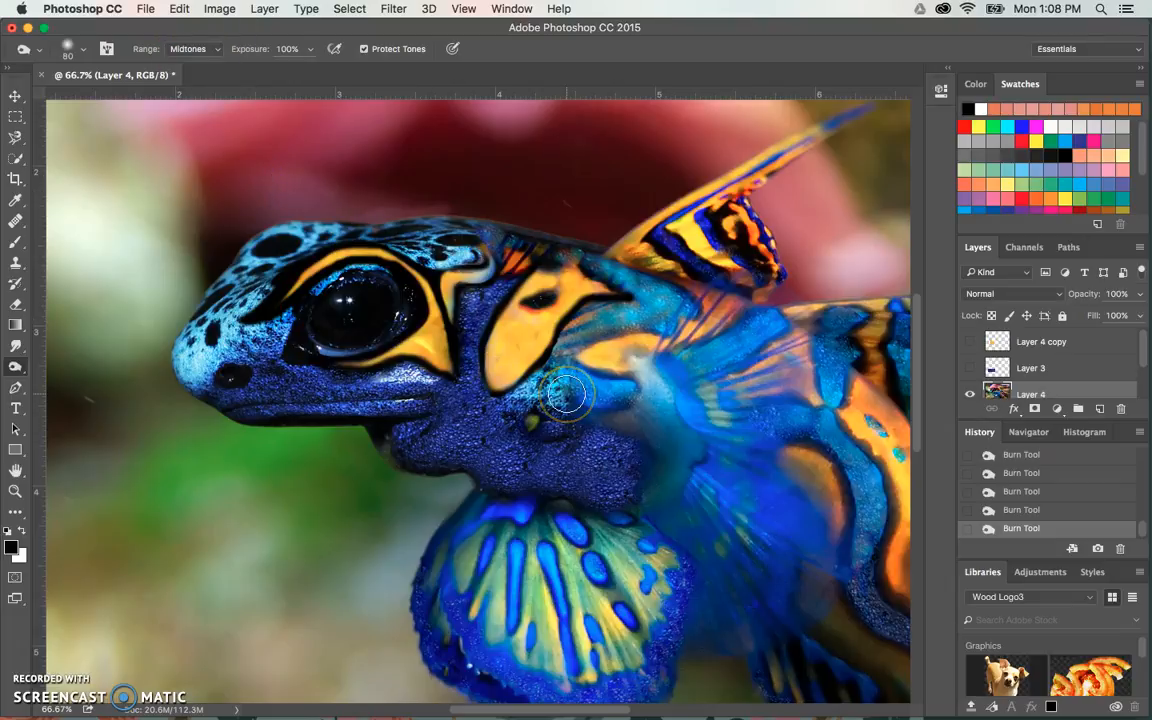
key("bracketleft")
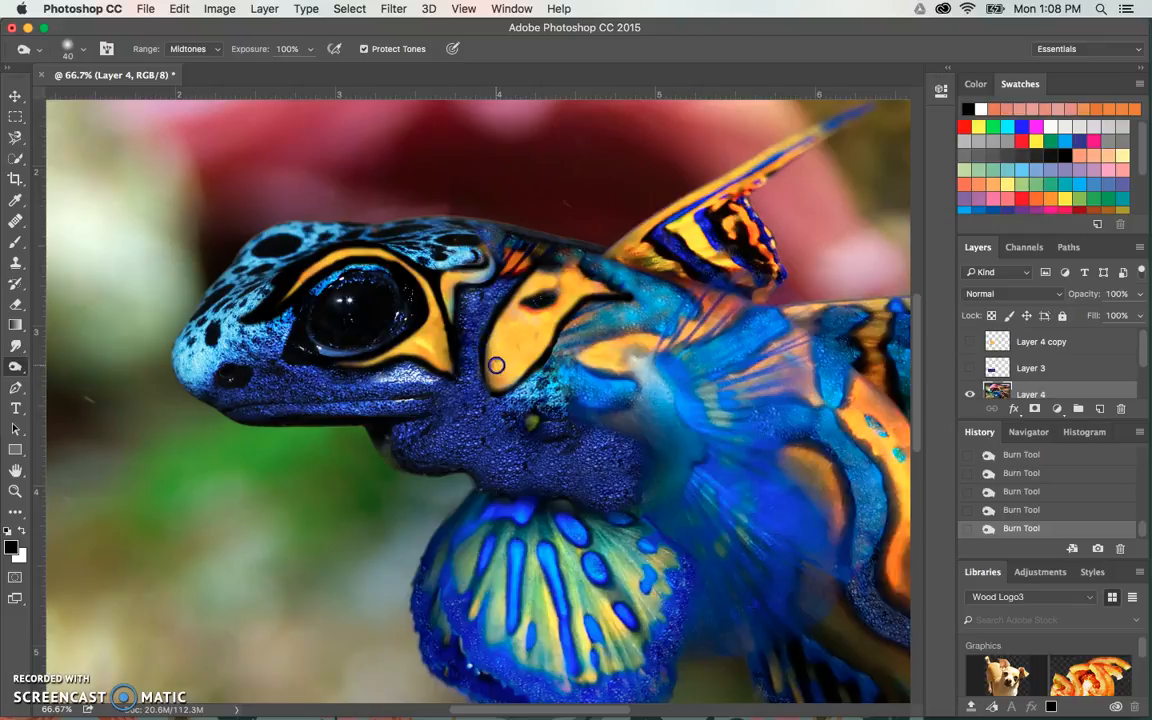
mouse_move(498, 373)
left_mouse_down()
mouse_move(506, 340)
mouse_move(514, 371)
mouse_move(545, 363)
mouse_move(506, 379)
mouse_move(588, 297)
left_mouse_up()
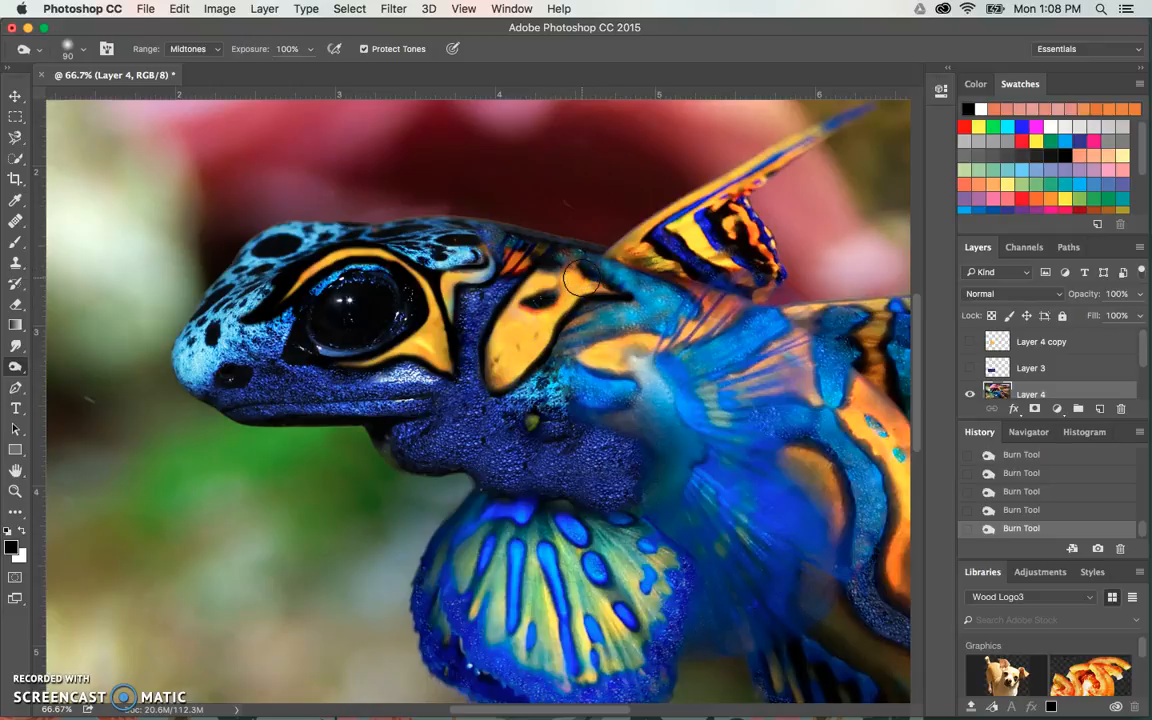
mouse_move(522, 334)
left_mouse_down()
mouse_move(504, 339)
mouse_move(503, 371)
left_mouse_up()
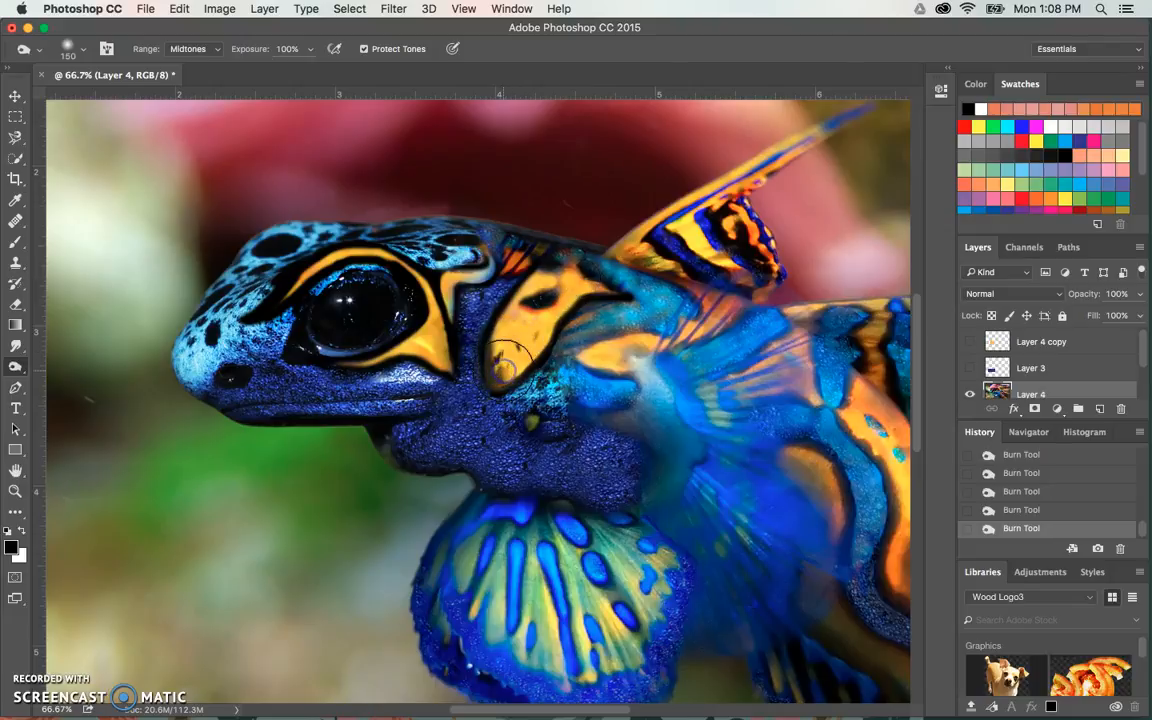
Darken the rear edge of the yellow band behind the eye with the Burn tool in the Midtones range.
scroll(836, 309, "down", 3)
scroll(836, 309, "right", 2)
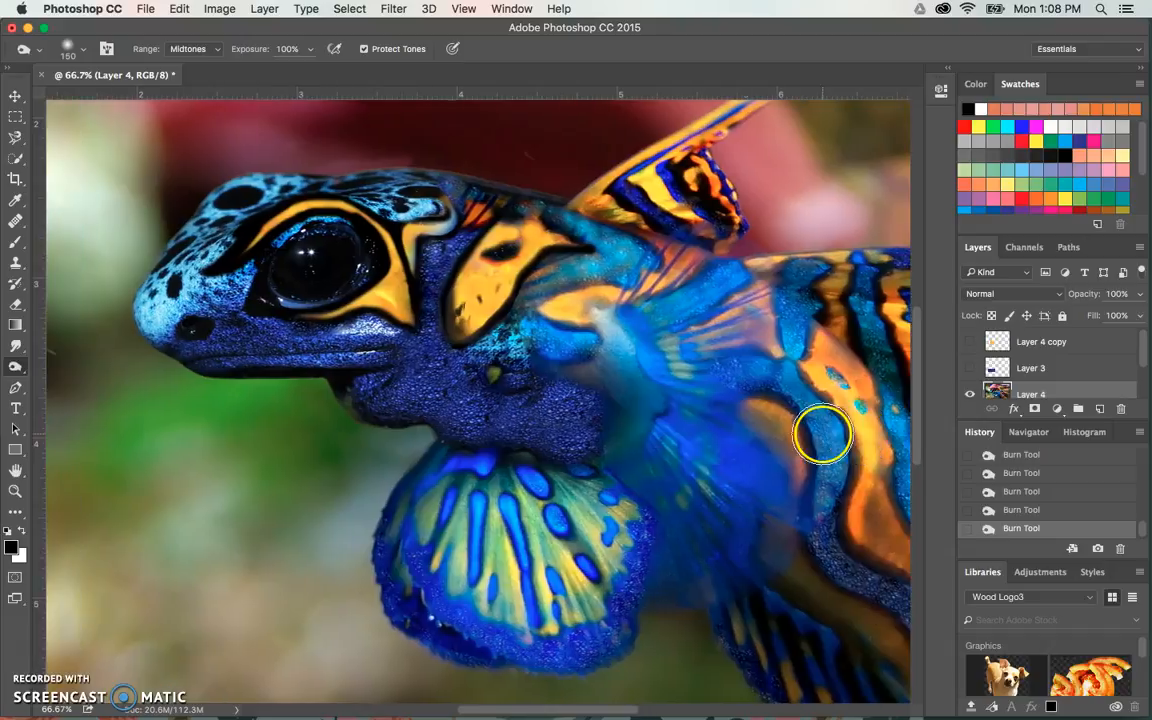
mouse_move(417, 334)
left_mouse_down()
mouse_move(350, 275)
mouse_move(381, 318)
mouse_move(329, 303)
mouse_move(322, 324)
mouse_move(296, 327)
mouse_move(239, 303)
mouse_move(375, 342)
mouse_move(414, 318)
mouse_move(402, 246)
left_mouse_up()
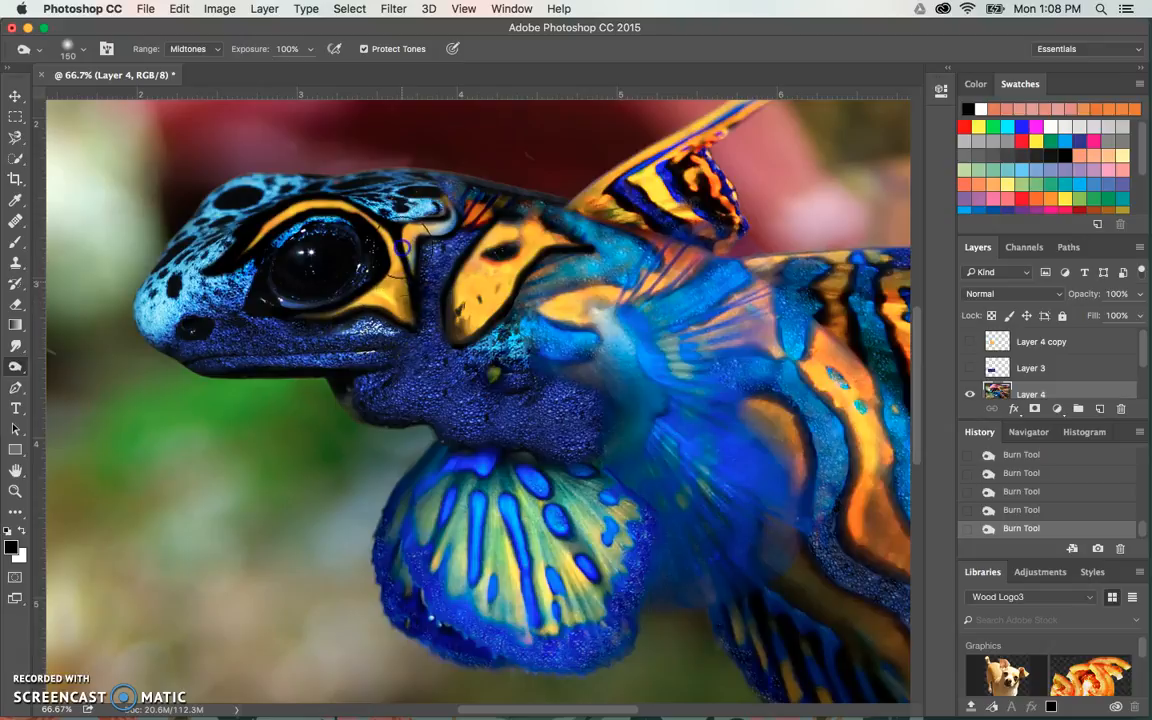
scroll(663, 337, "right", 5)
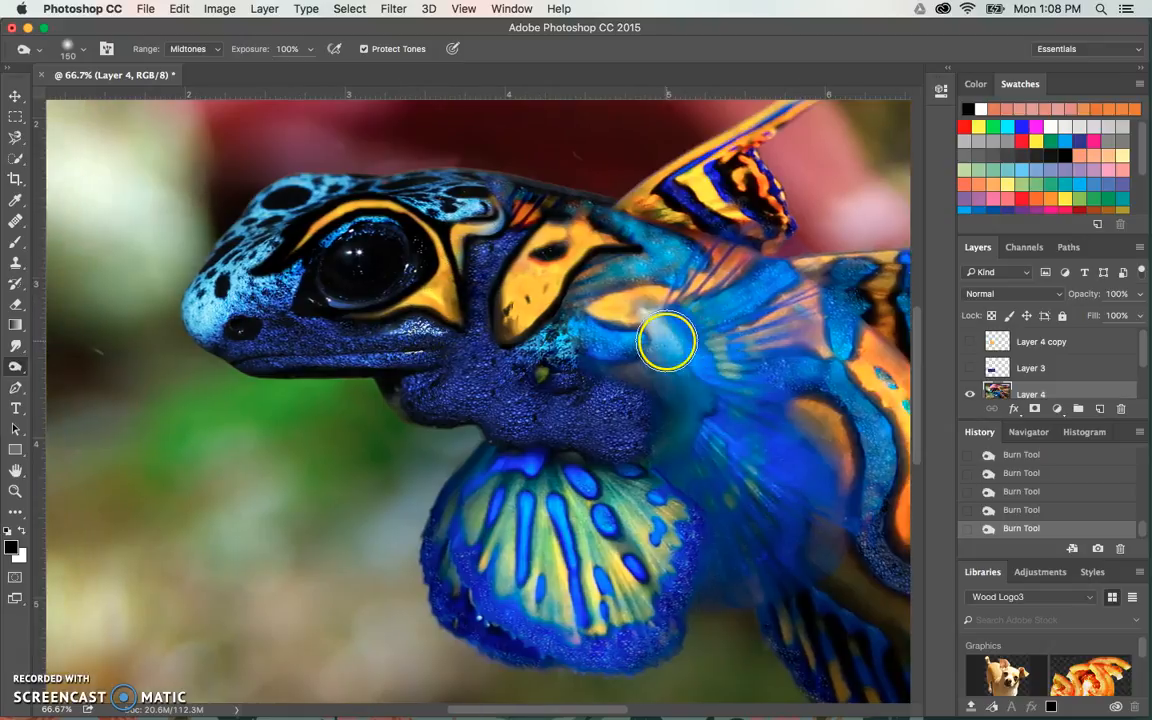
scroll(667, 345, "right", 5)
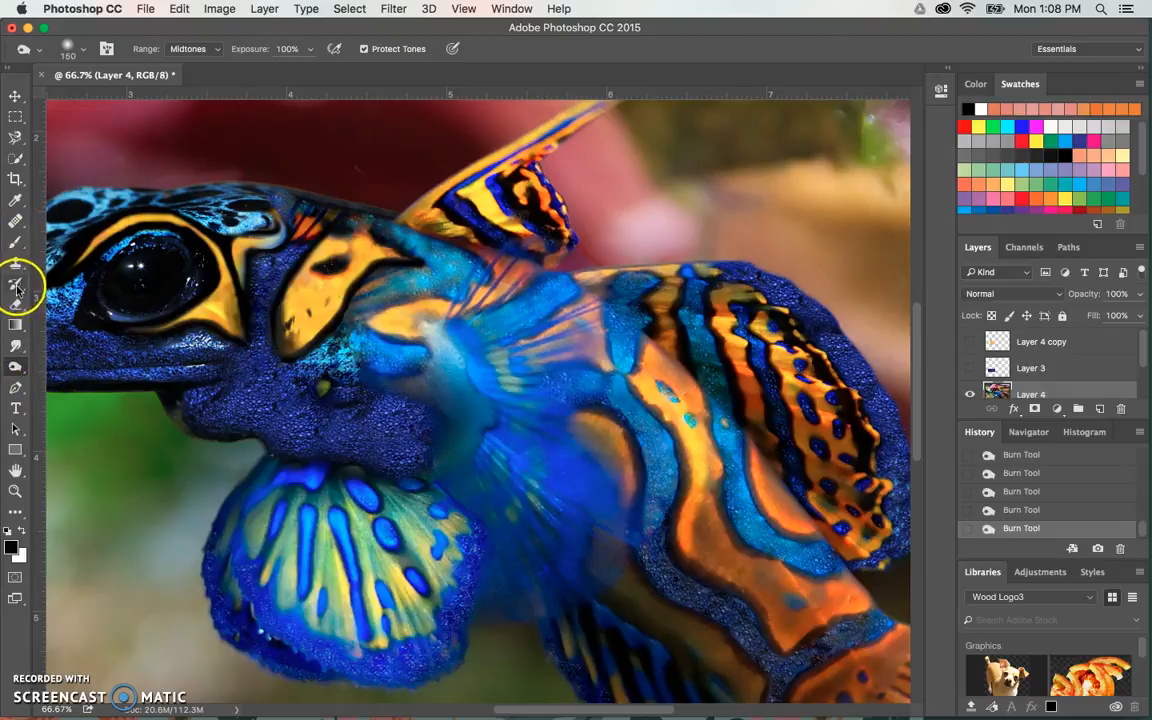
Switch to the Brush tool and add a new empty layer directly above Layer 4.
left_click(15, 242)
left_click(1099, 408)
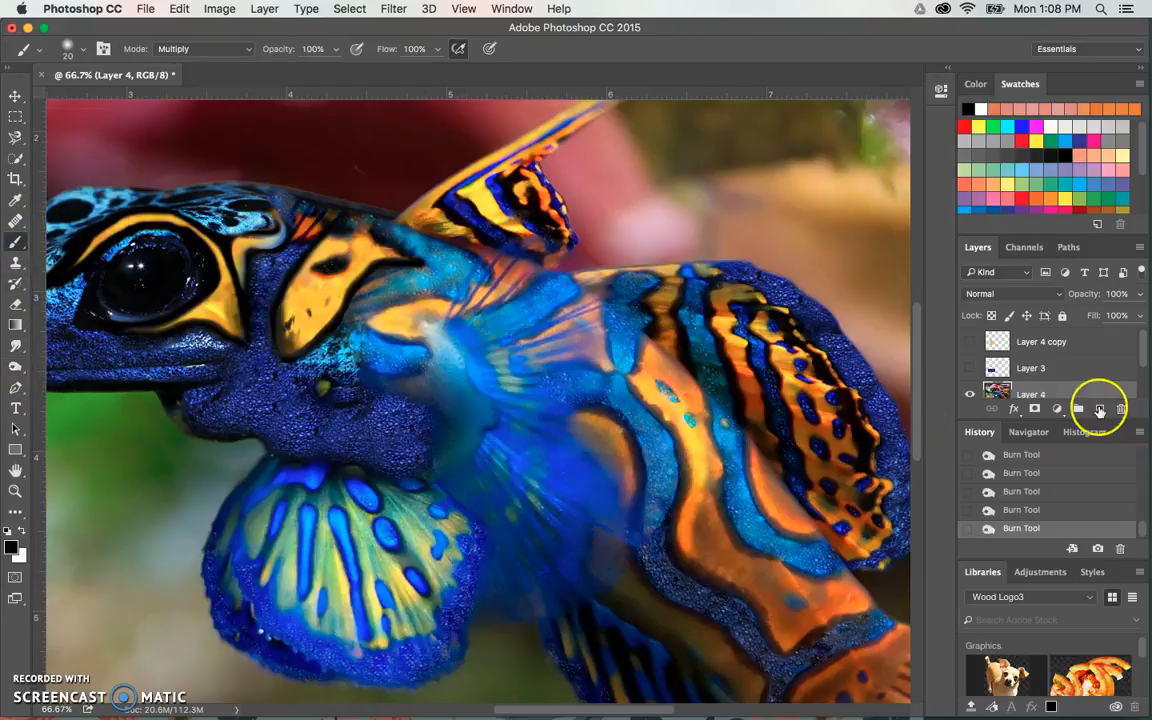
scroll(1010, 380, "down", 2)
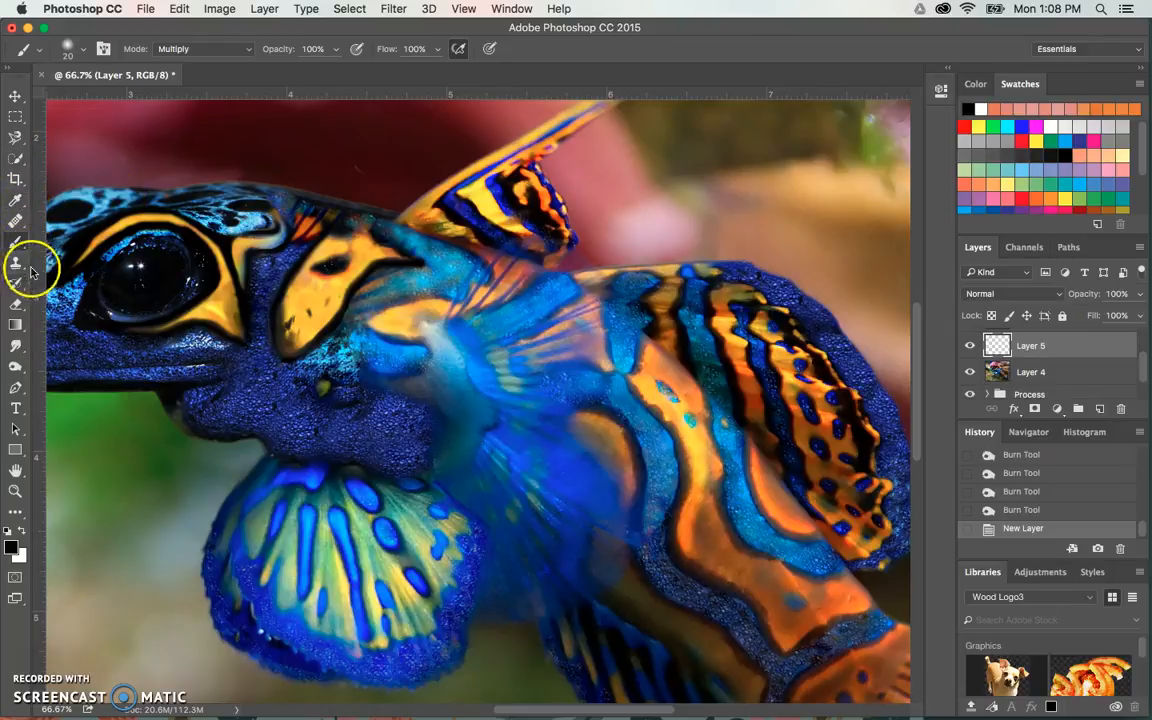
Sample the orange of the rear body stripe from Layer 4 as the foreground color, and reselect Layer 5.
left_click(11, 545)
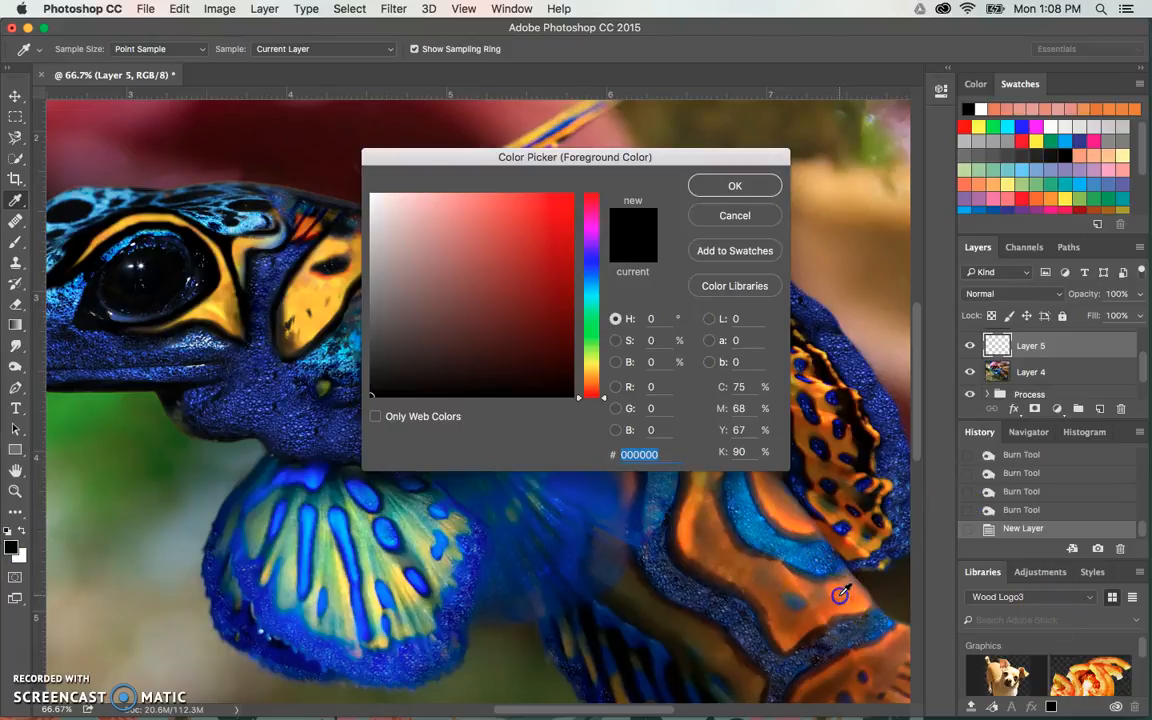
left_click(744, 210)
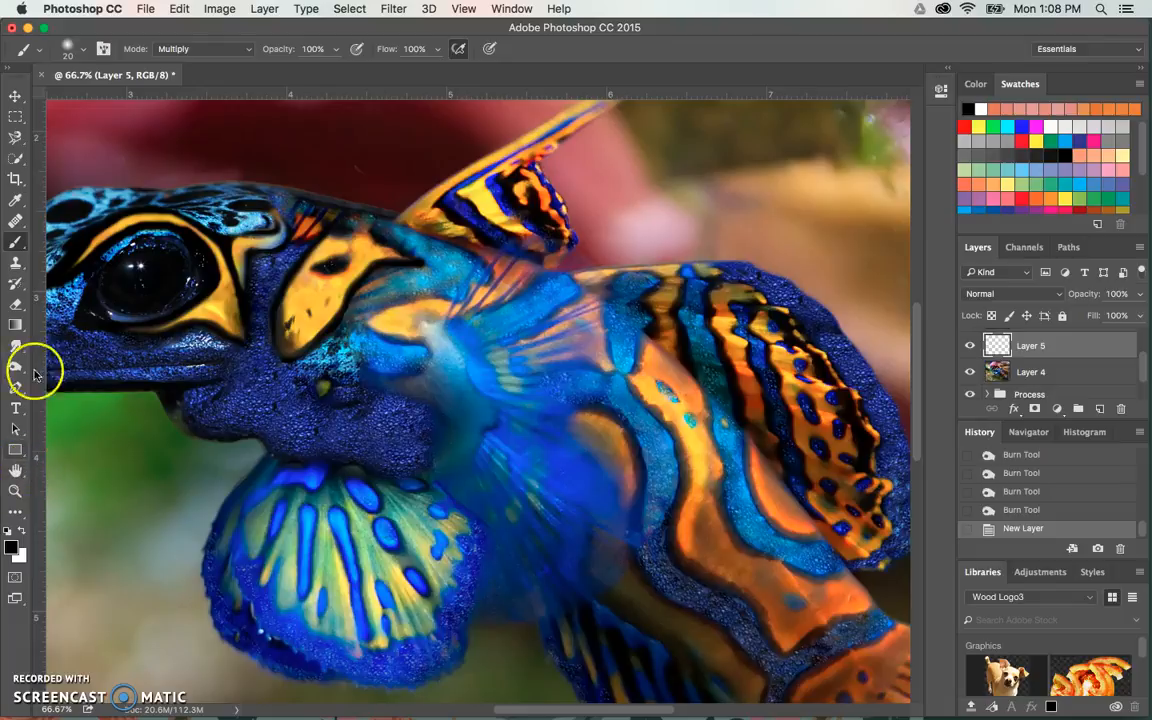
left_click(16, 201)
left_click_drag(761, 580, 771, 553)
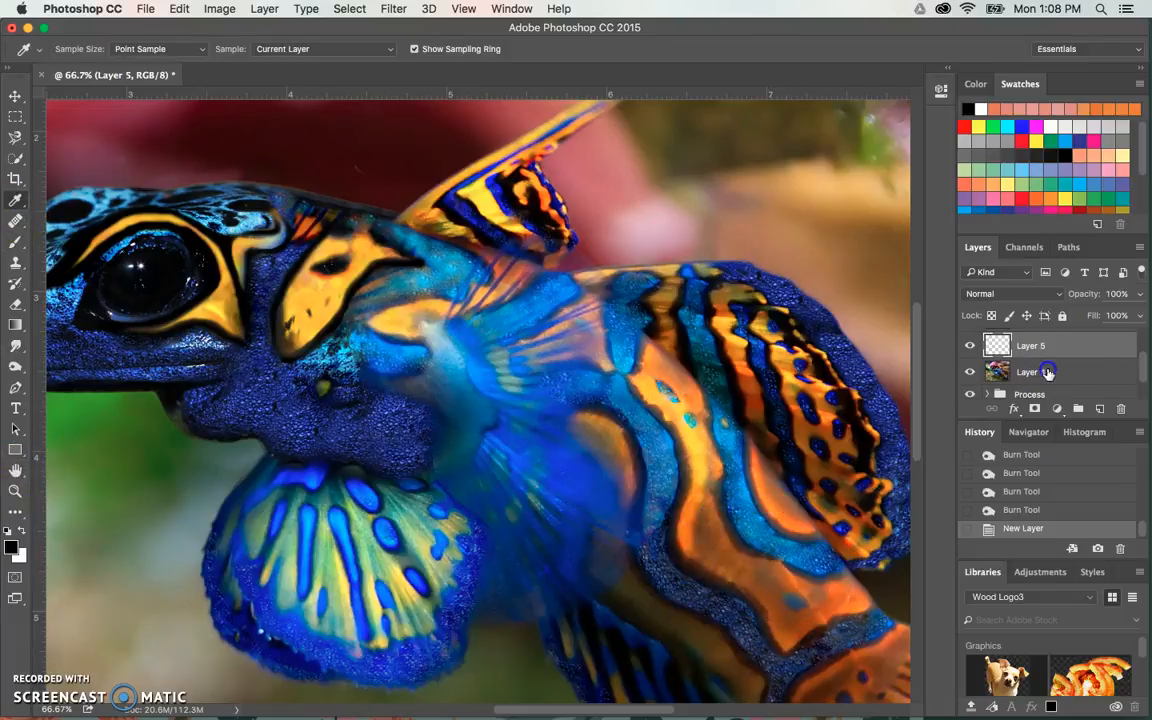
left_click(1000, 372)
mouse_move(848, 588)
left_mouse_down()
mouse_move(826, 587)
mouse_move(830, 597)
left_mouse_up()
left_click(1040, 345)
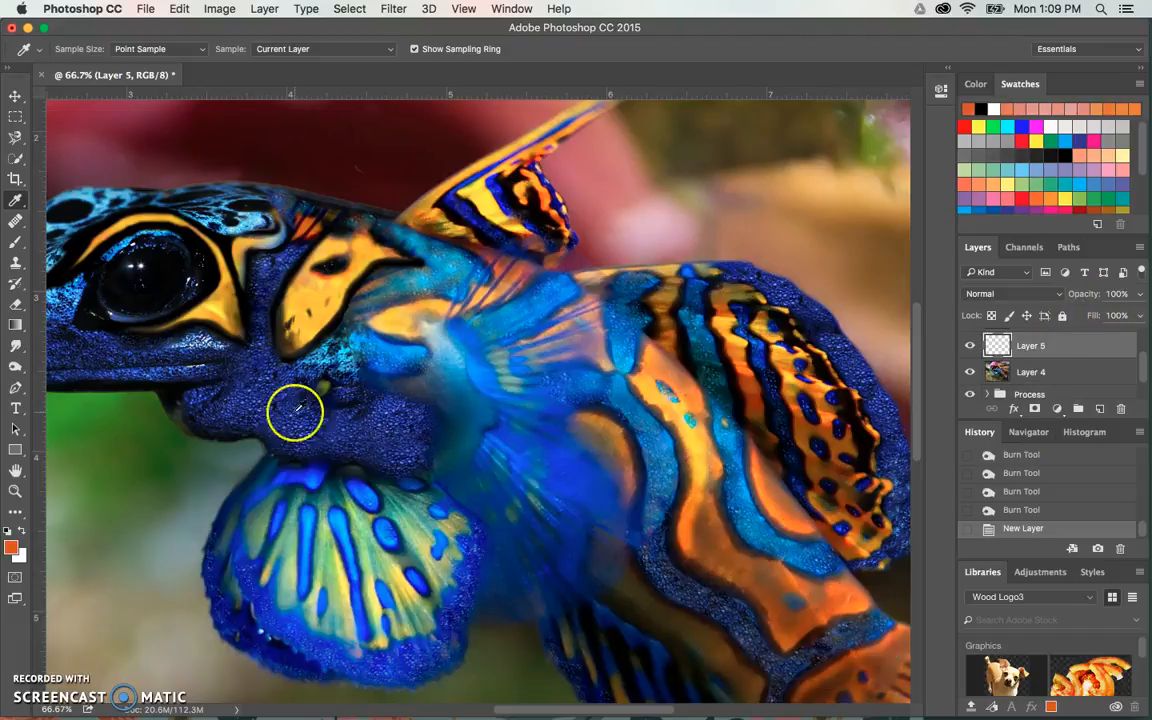
Paint orange over the yellow cheek patch and the lower eye band on Layer 5 with a 50 px Multiply brush.
left_click(15, 243)
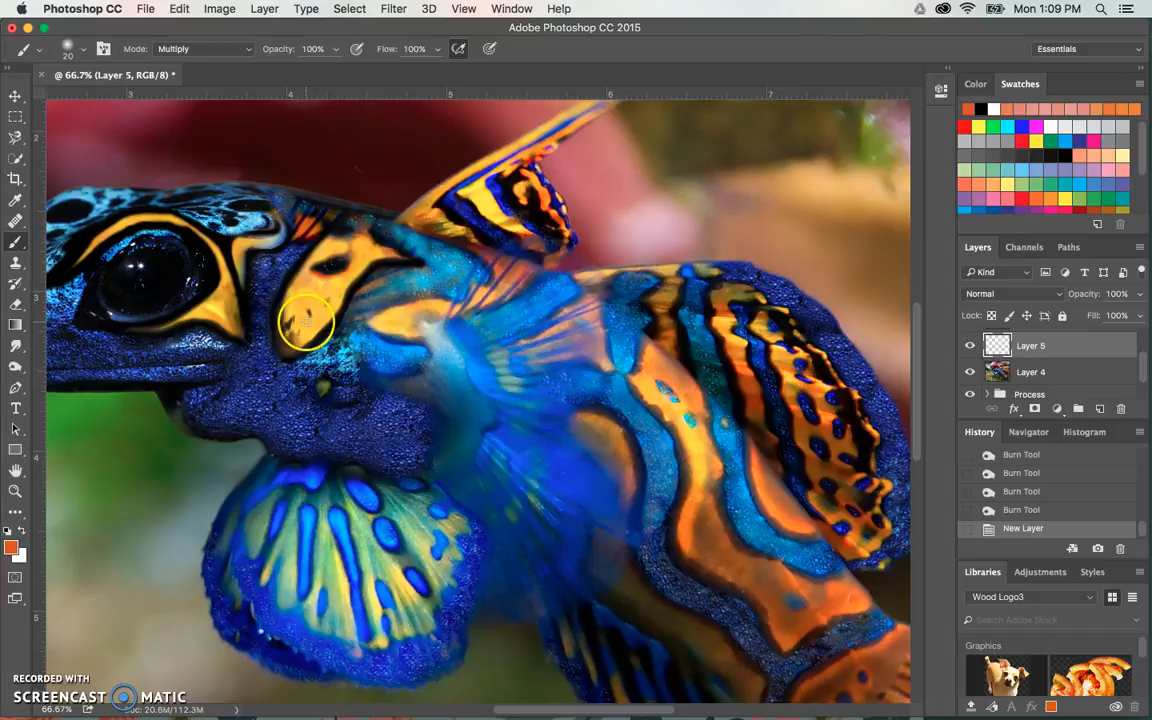
mouse_move(296, 330)
left_mouse_down()
mouse_move(287, 328)
mouse_move(313, 310)
left_mouse_up()
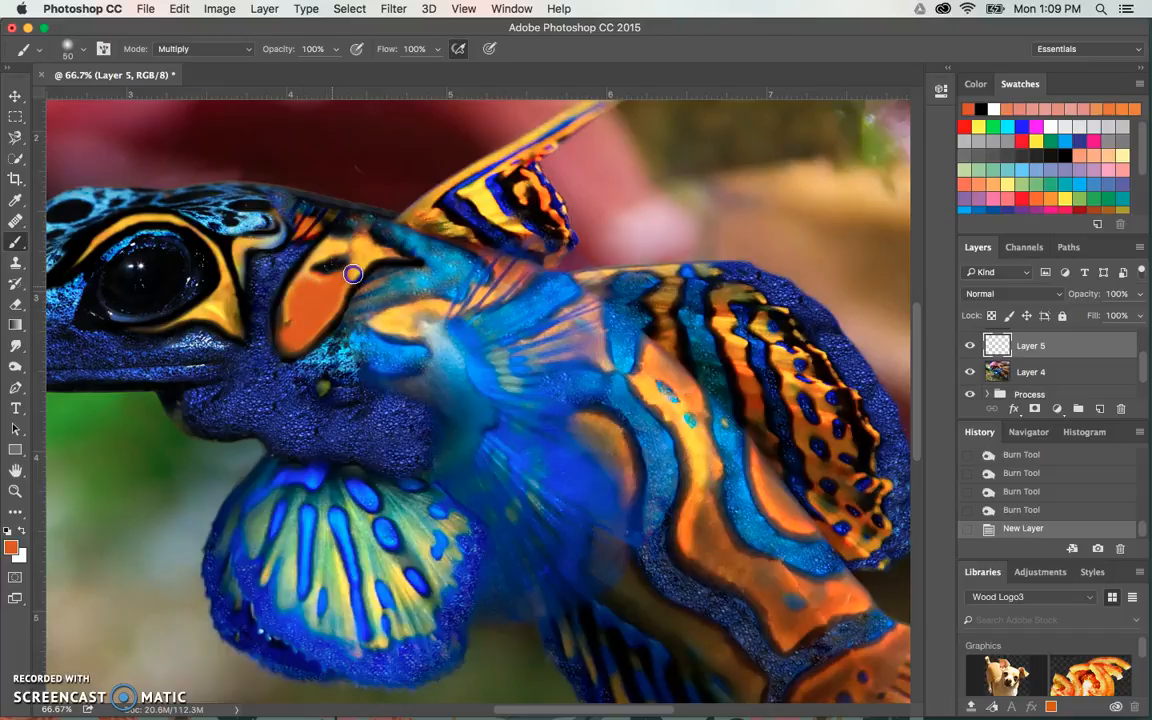
left_click_drag(353, 274, 383, 250)
mouse_move(238, 323)
left_mouse_down()
mouse_move(198, 315)
mouse_move(236, 321)
mouse_move(231, 286)
mouse_move(237, 324)
left_mouse_up()
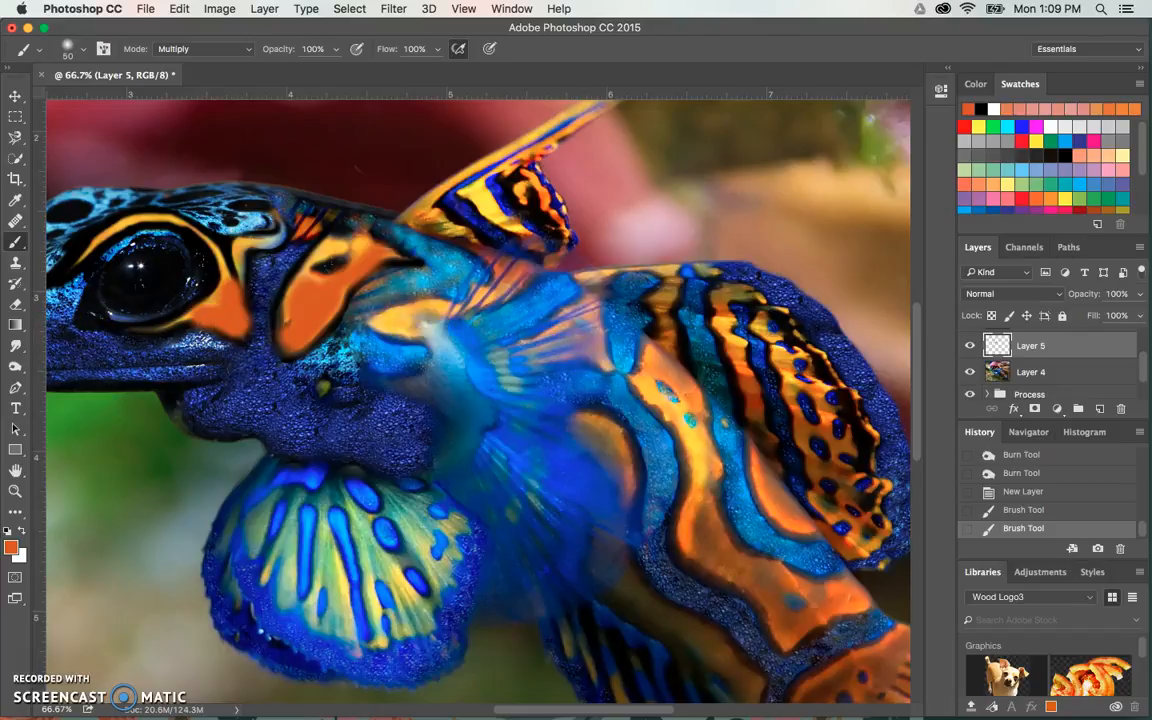
Soften the orange paint along the eye band and cheek patch edges with the Smudge tool, 40 px at 50% strength.
left_click(17, 345)
right_click(17, 347)
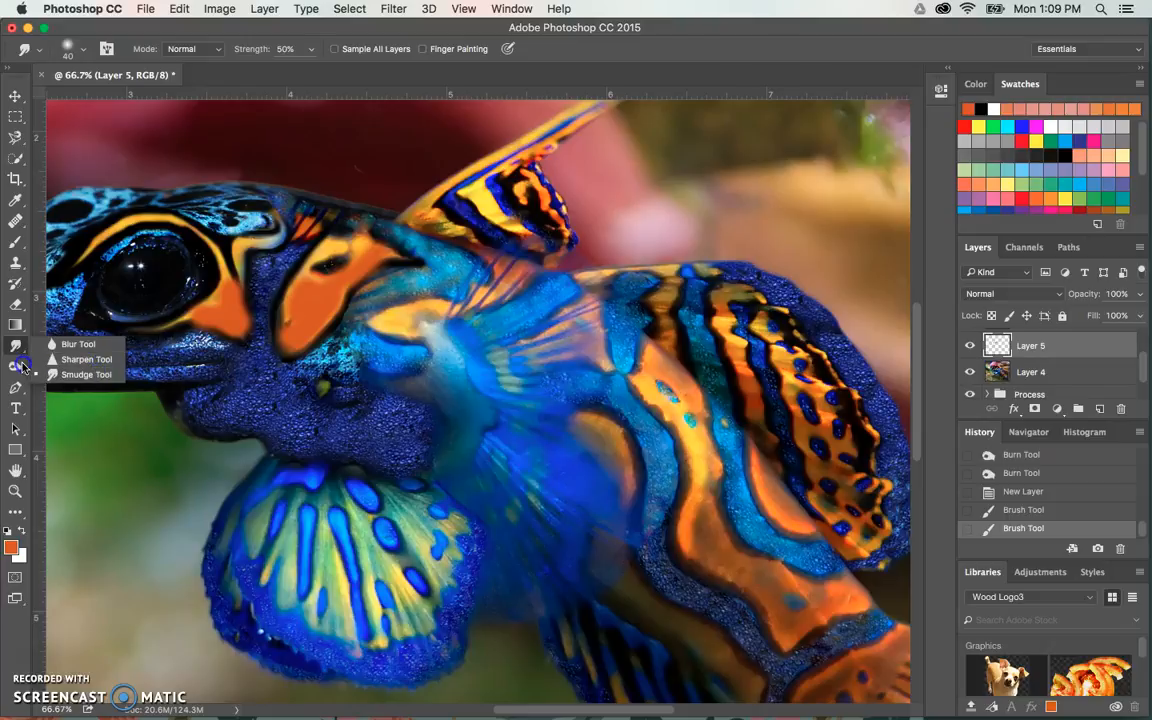
left_click(21, 346)
mouse_move(194, 329)
left_mouse_down()
mouse_move(204, 332)
mouse_move(148, 338)
left_mouse_up()
mouse_move(247, 323)
left_mouse_down()
mouse_move(229, 311)
mouse_move(185, 319)
left_mouse_up()
mouse_move(275, 302)
left_mouse_down()
mouse_move(218, 312)
mouse_move(196, 225)
left_mouse_up()
left_click_drag(244, 292, 230, 278)
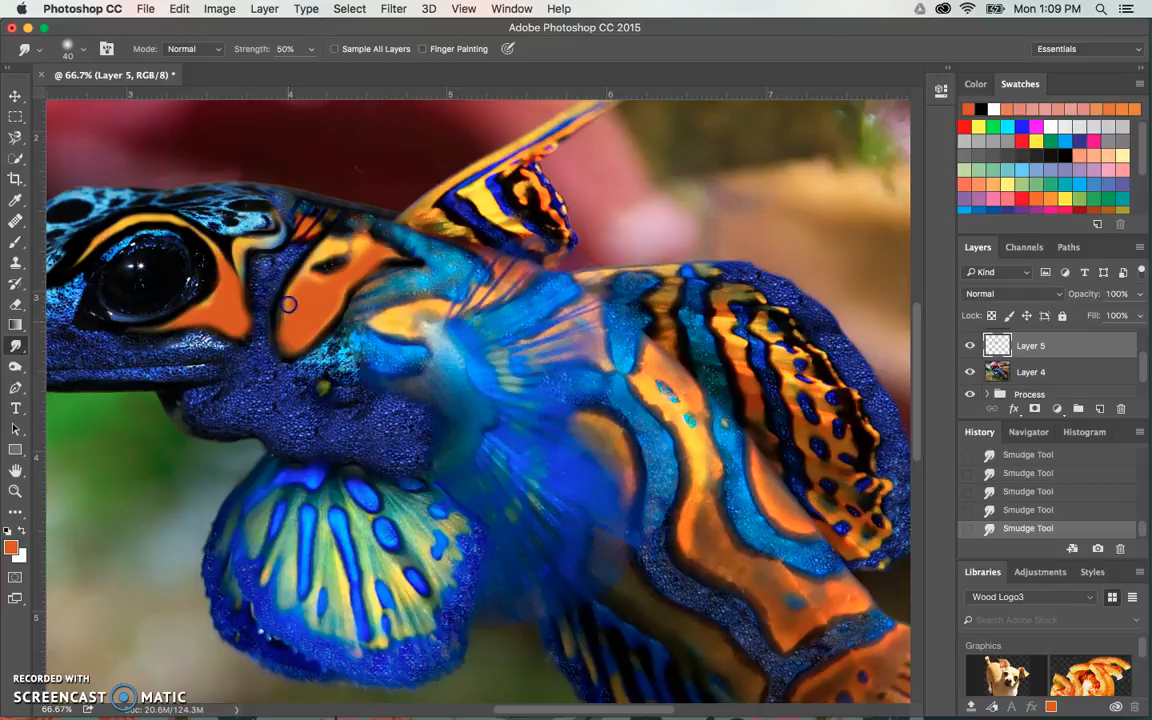
left_click_drag(309, 283, 313, 320)
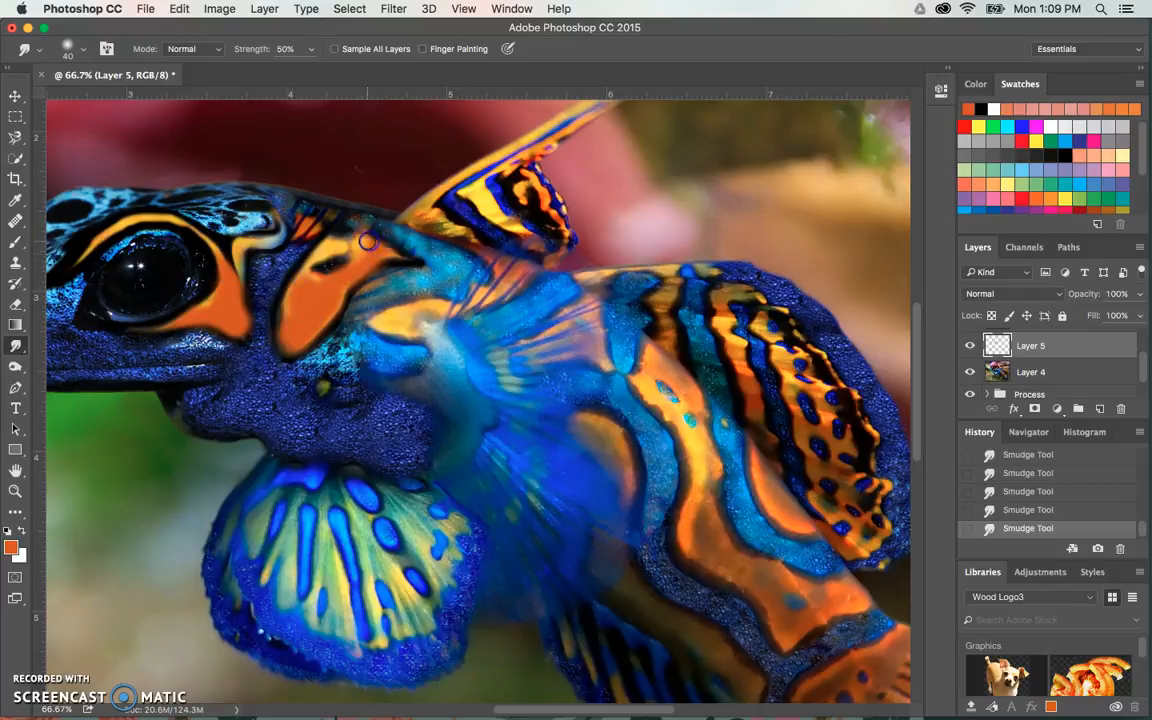
mouse_move(343, 240)
left_mouse_down()
mouse_move(303, 284)
mouse_move(326, 246)
mouse_move(376, 253)
mouse_move(330, 295)
left_mouse_up()
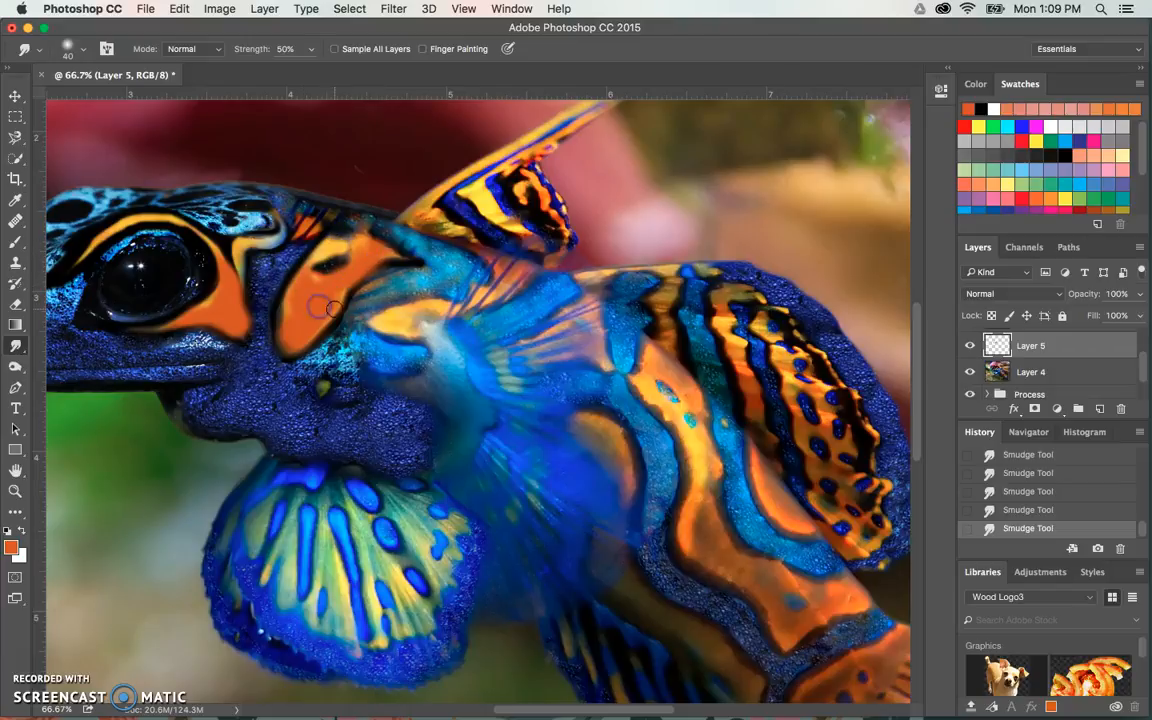
Lower Layer 5's opacity to 57%, try the Multiply blend mode, and compare the image with the layer hidden and shown.
mouse_move(1143, 302)
left_mouse_down()
mouse_move(1140, 315)
mouse_move(1112, 316)
left_mouse_up()
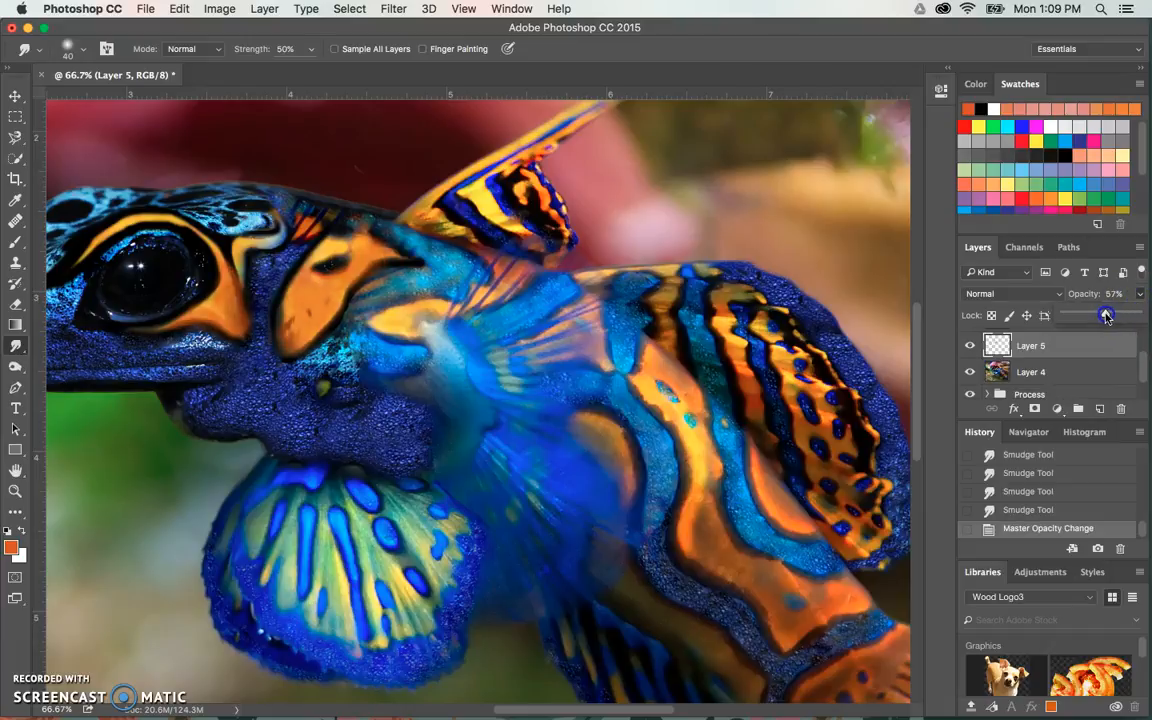
left_click(1058, 297)
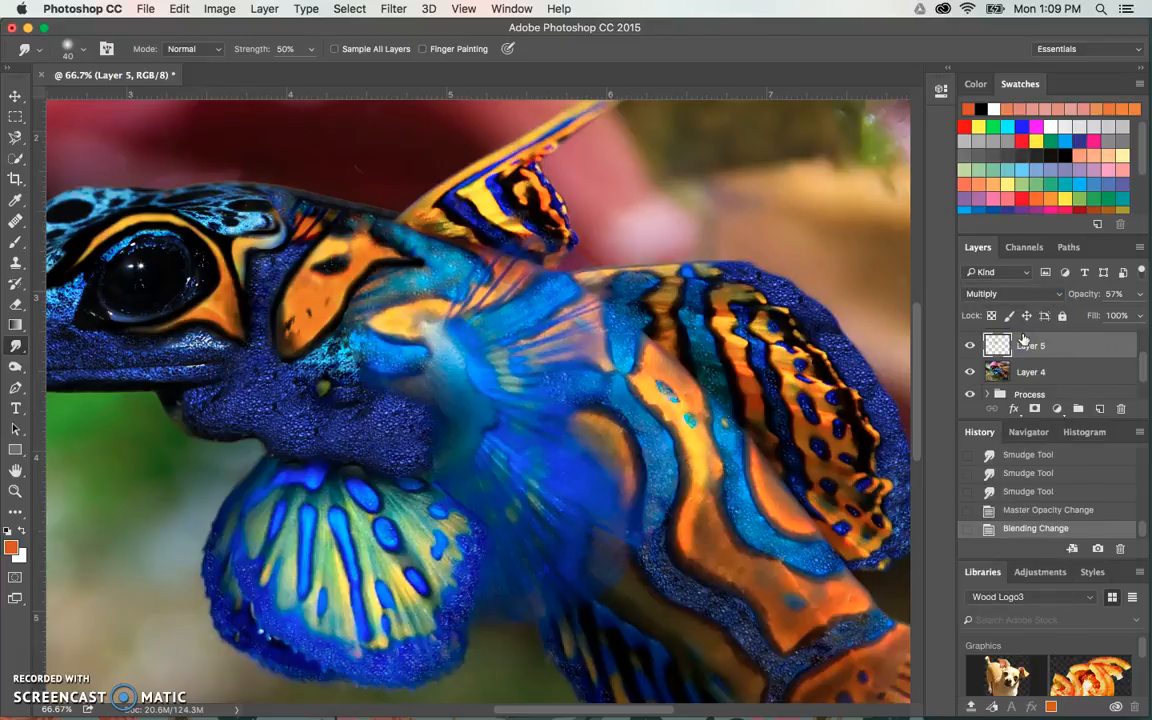
left_click(969, 345)
left_click(969, 345)
left_click(969, 345)
left_click(969, 345)
Review the orange markings against the whole body and set Layer 5's blend mode back to Normal.
key("super+minus")
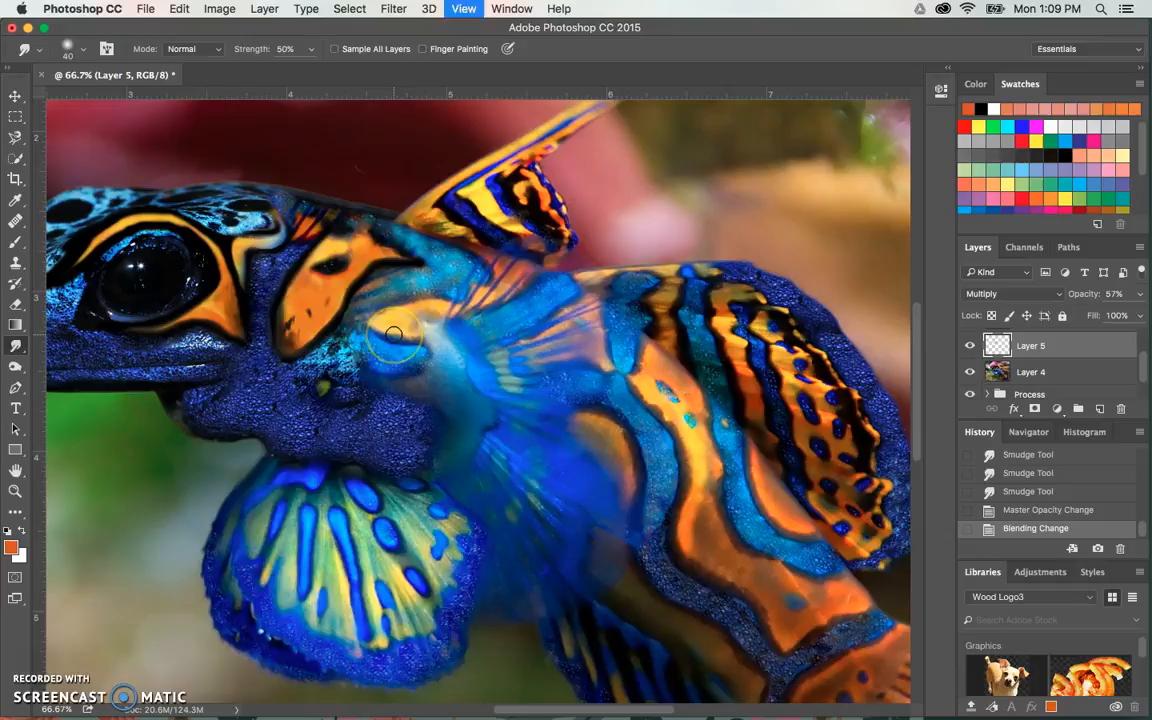
key("super+minus")
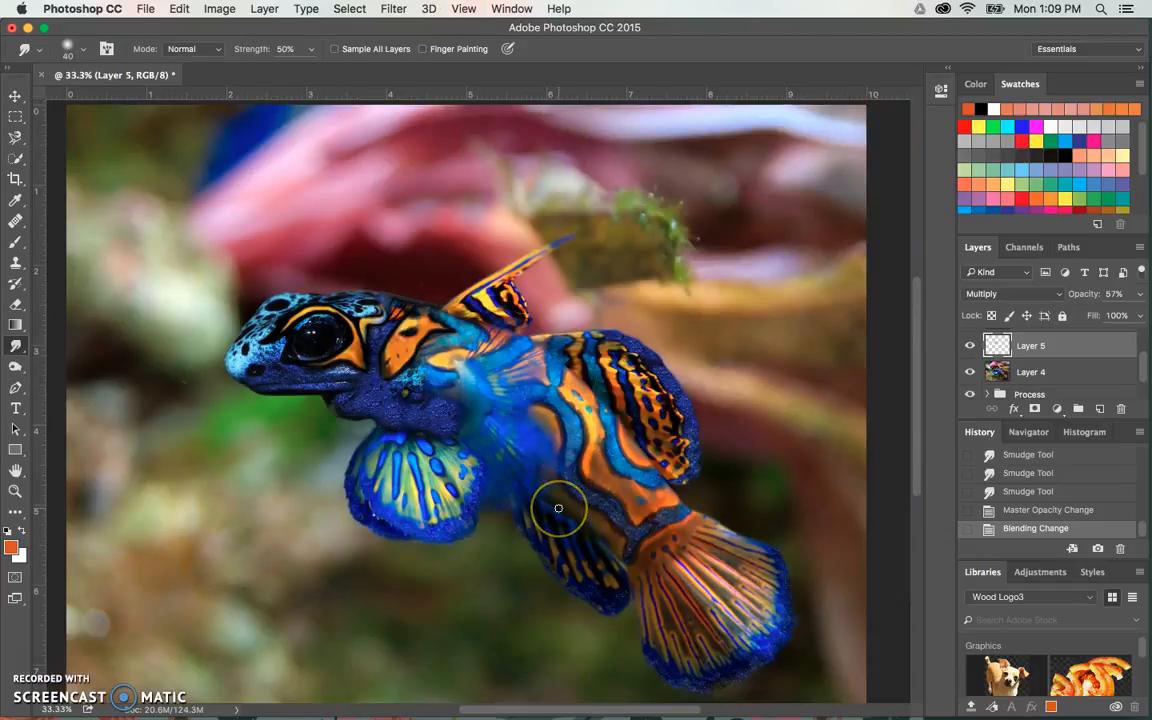
mouse_move(390, 352)
left_mouse_down()
mouse_move(470, 336)
mouse_move(509, 412)
left_mouse_up()
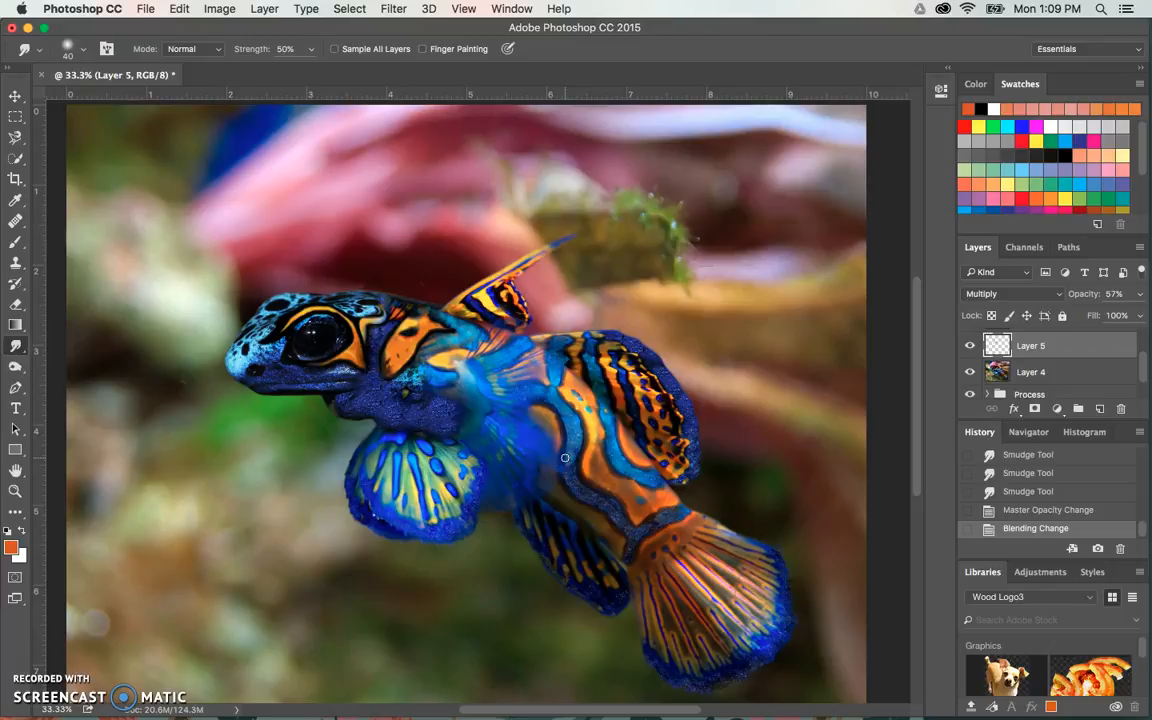
key("super+plus")
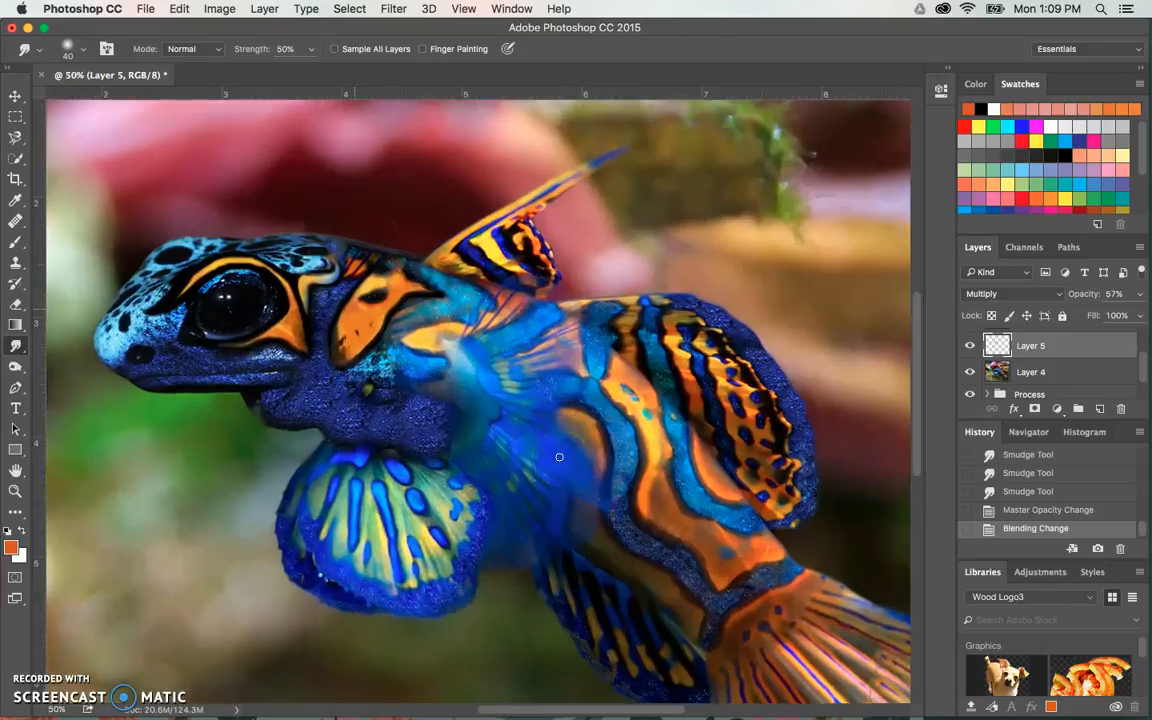
key("super+plus")
scroll(557, 456, "left", 3)
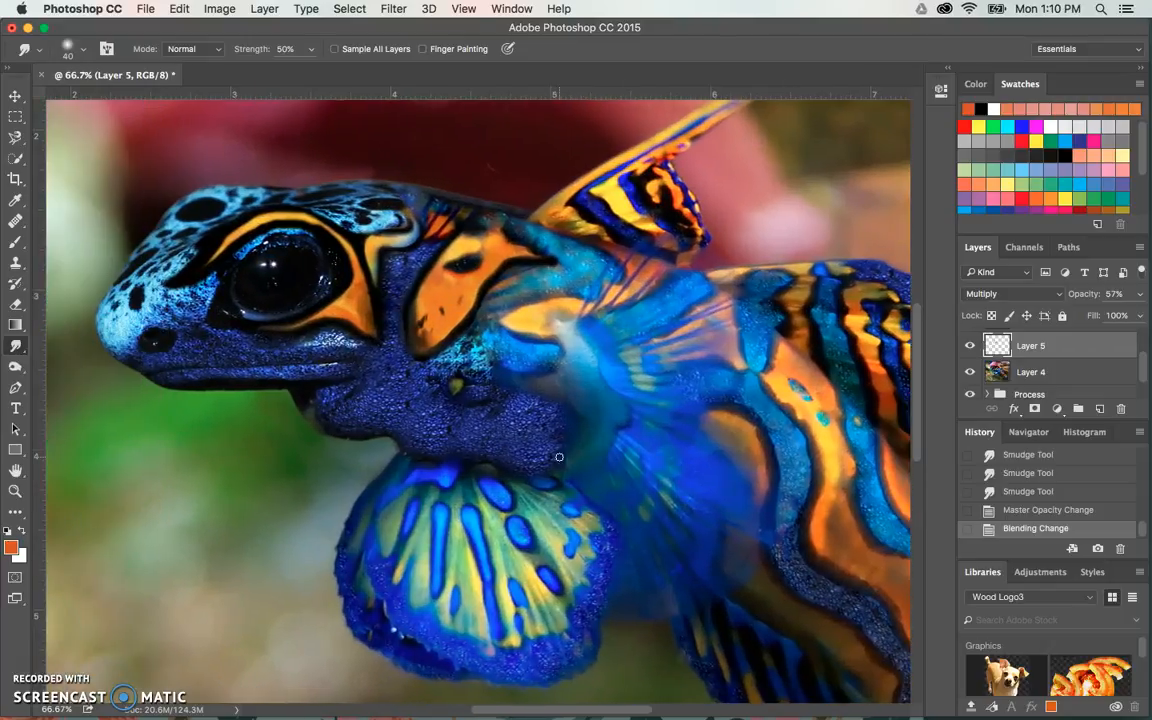
left_click(1036, 297)
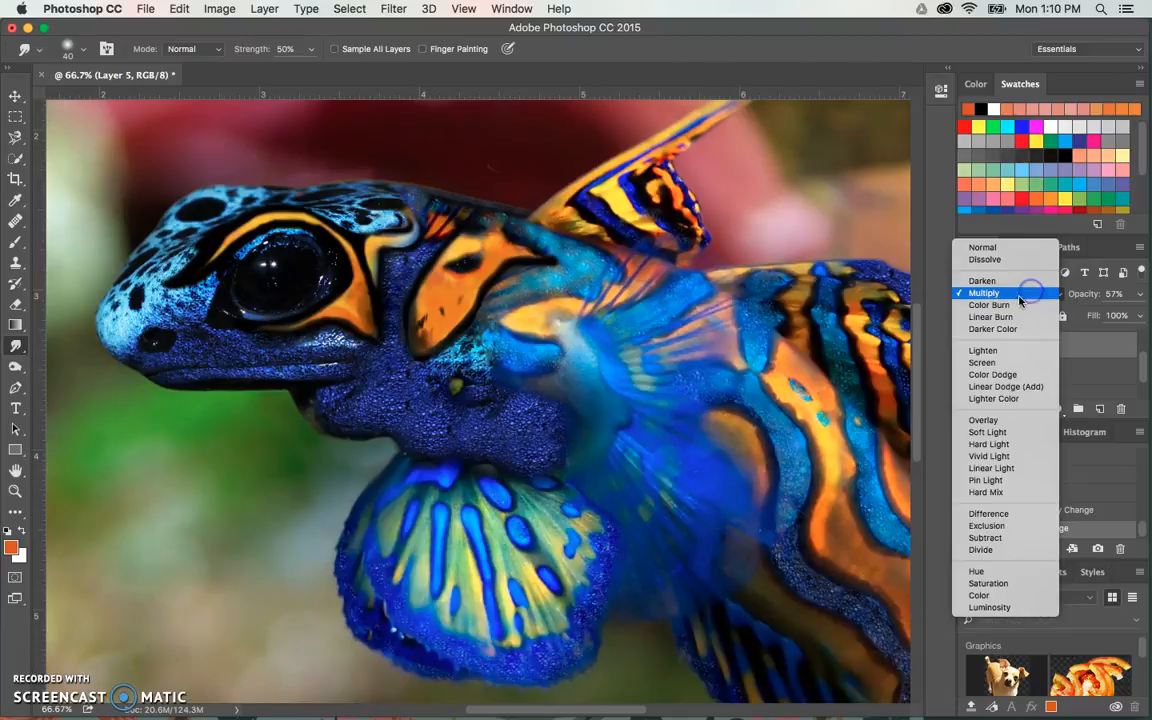
left_click(1006, 248)
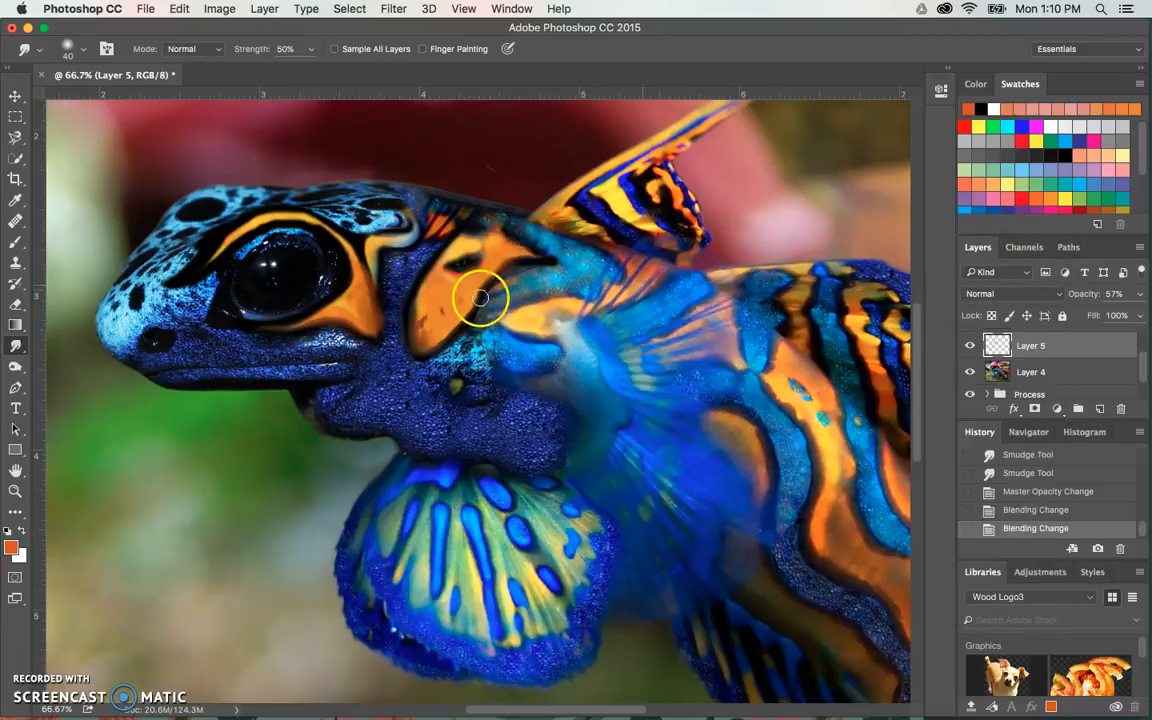
Smudge the orange paint further along the lower and rear eye band and the upper tip of the cheek patch.
left_click_drag(375, 338, 288, 342)
left_click_drag(368, 272, 347, 231)
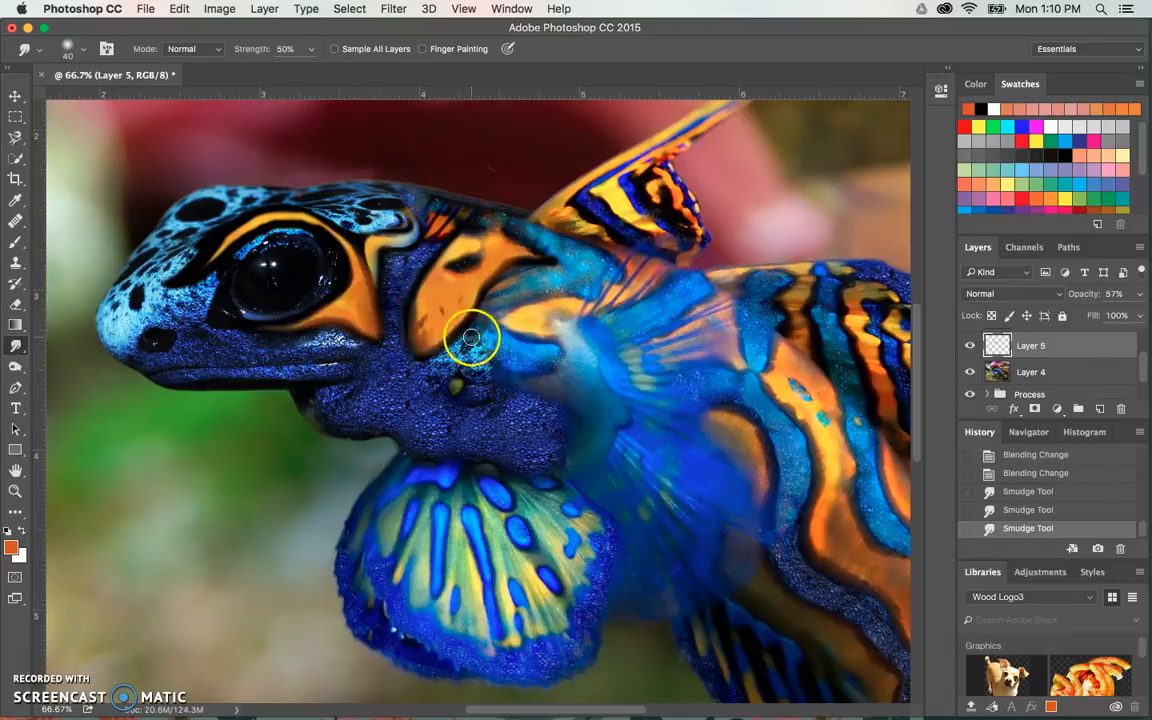
left_click_drag(505, 274, 536, 261)
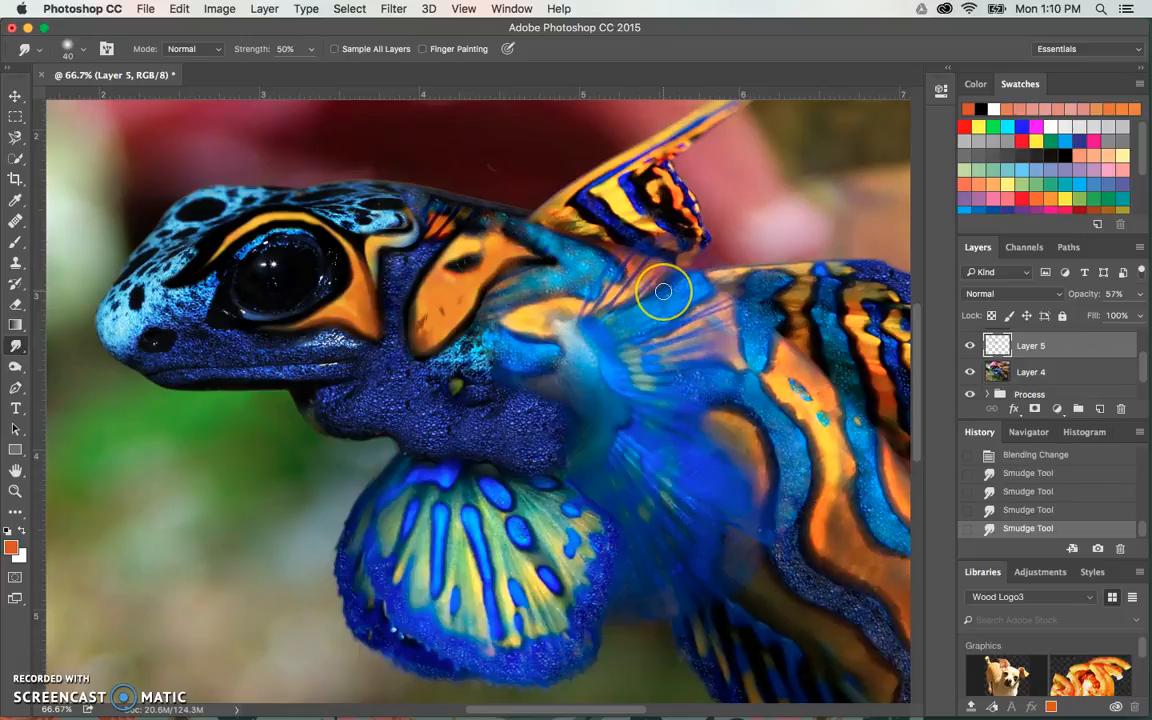
key("super+minus")
key("super+minus")
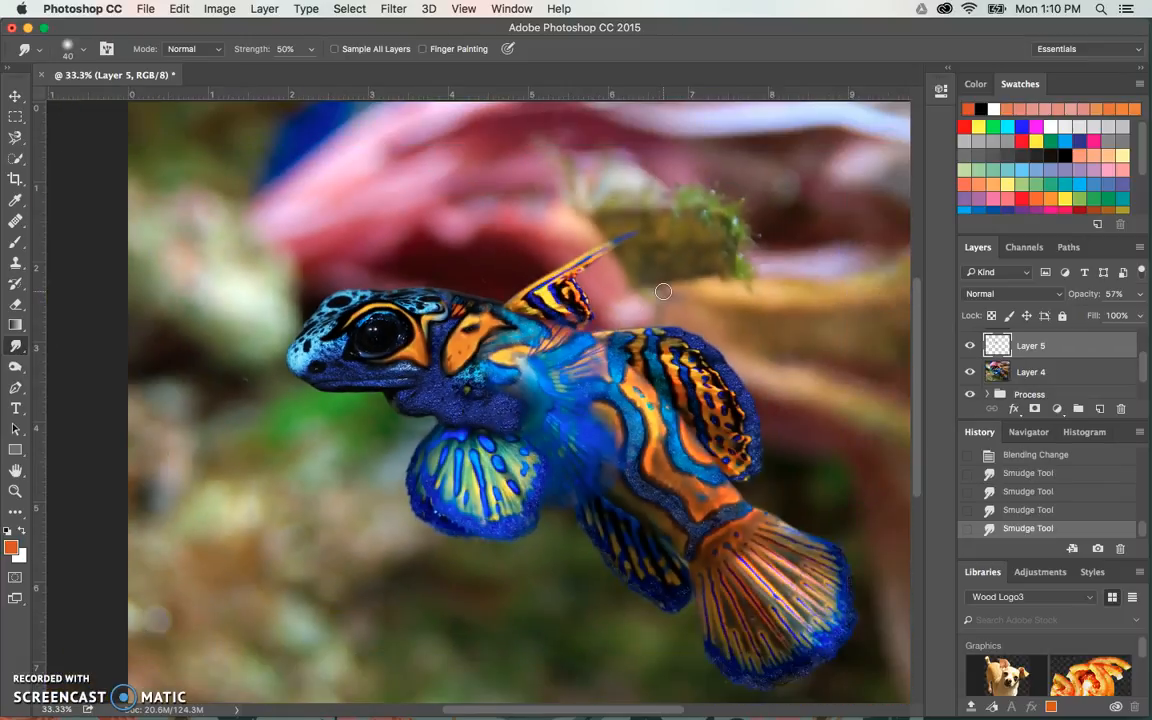
key("super+minus")
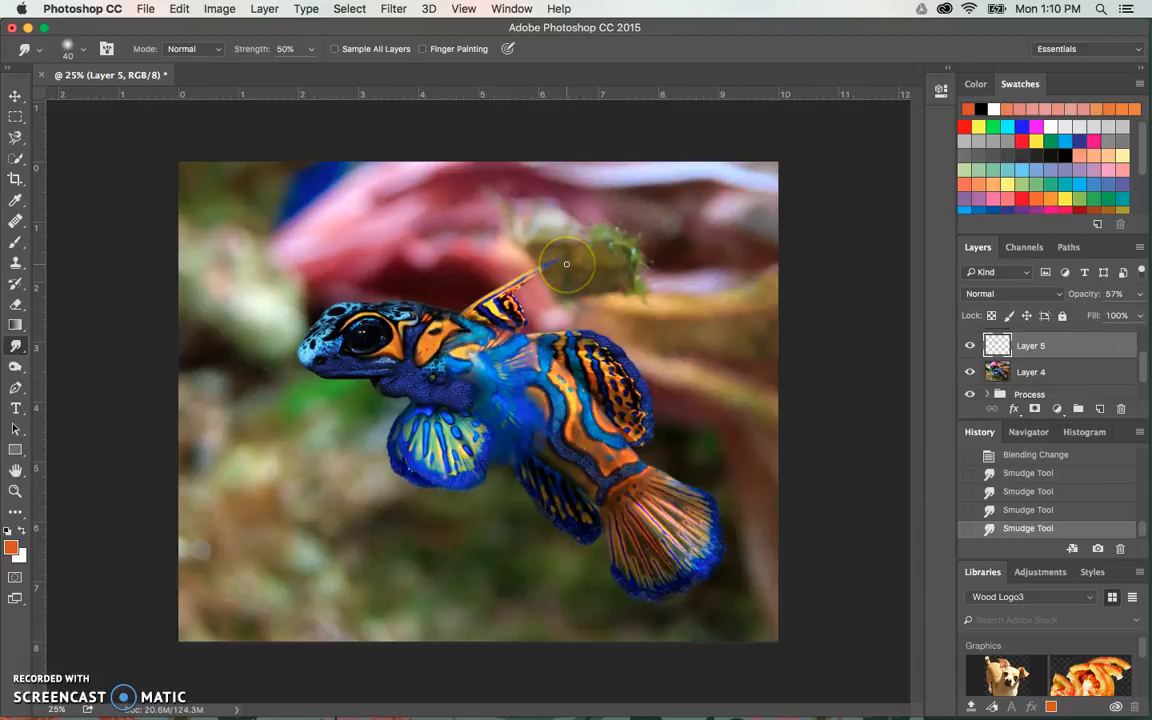